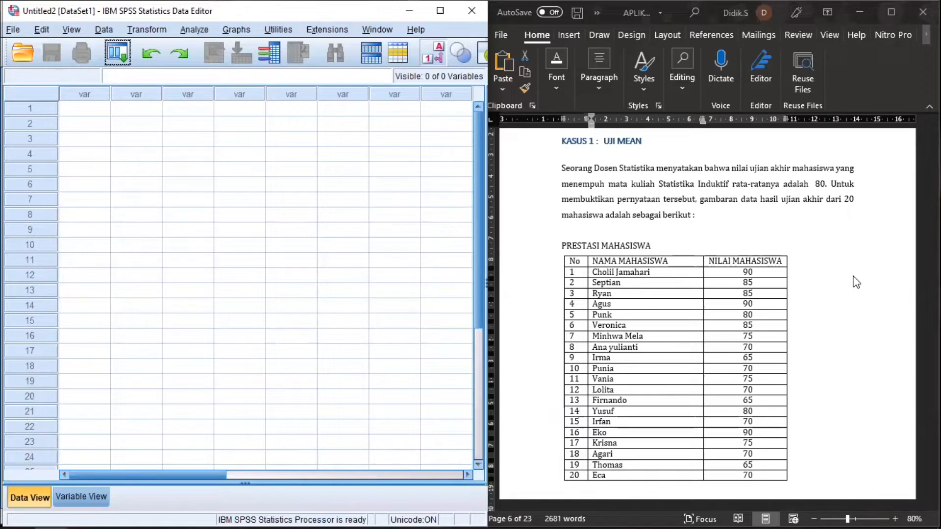
- Define two variables named NAMA and NILAI in the empty SPSS data set
{"action": "scroll", "coordinate": [857, 282], "scroll_direction": "down", "scroll_amount": 3}
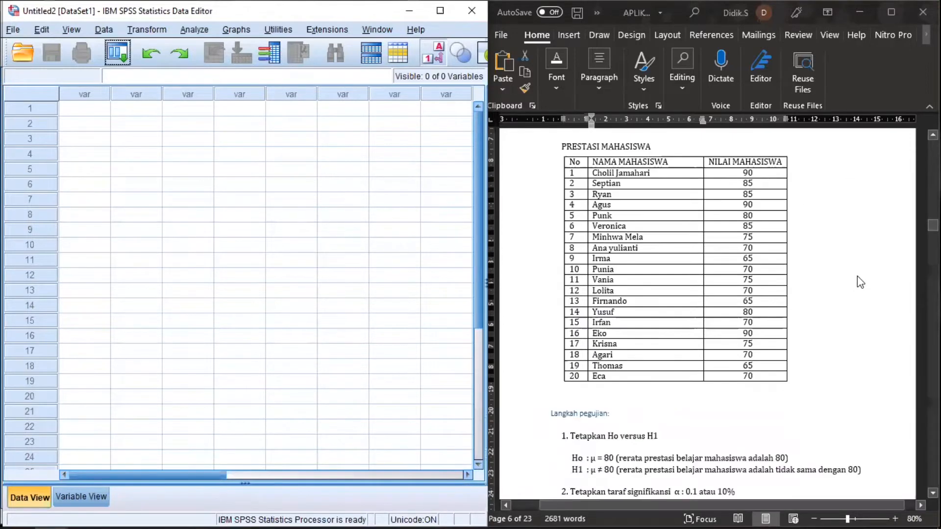
{"action": "scroll", "coordinate": [860, 282], "scroll_direction": "down", "scroll_amount": 1}
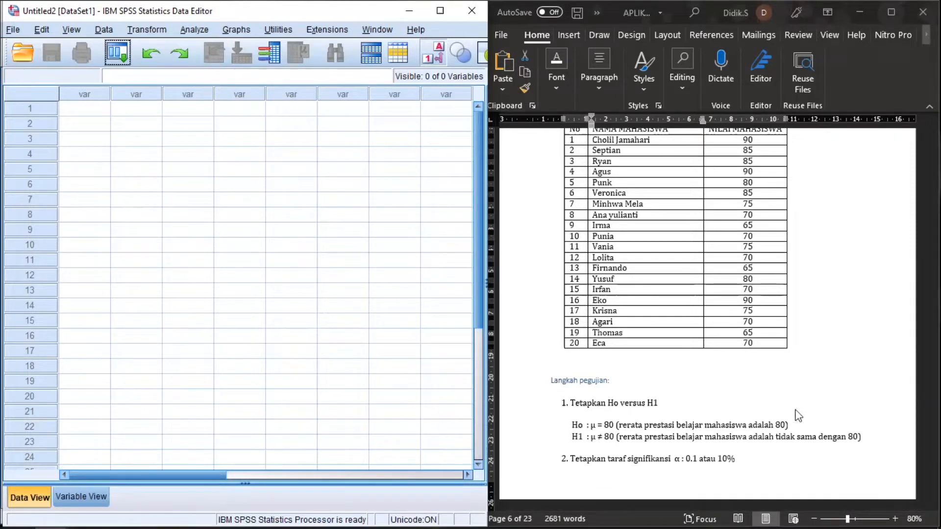
{"action": "double_click", "coordinate": [218, 18]}
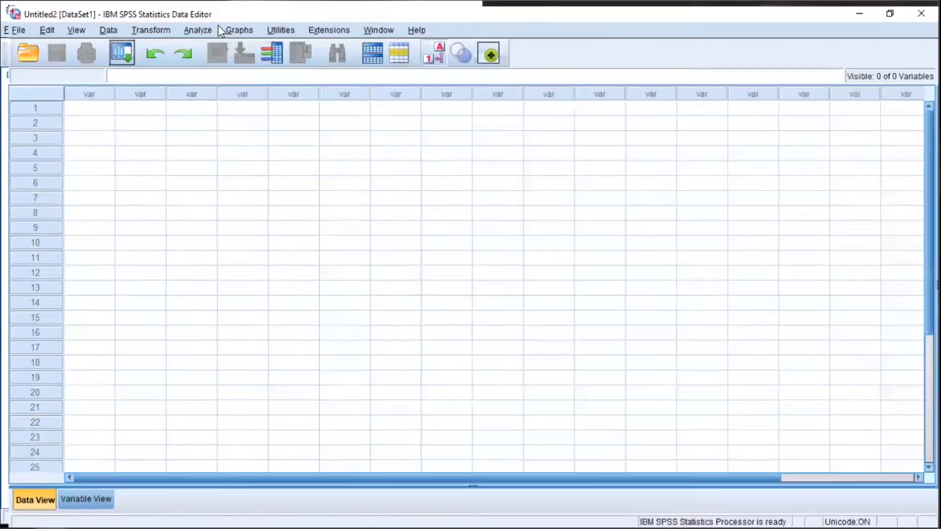
{"action": "left_click", "coordinate": [88, 498]}
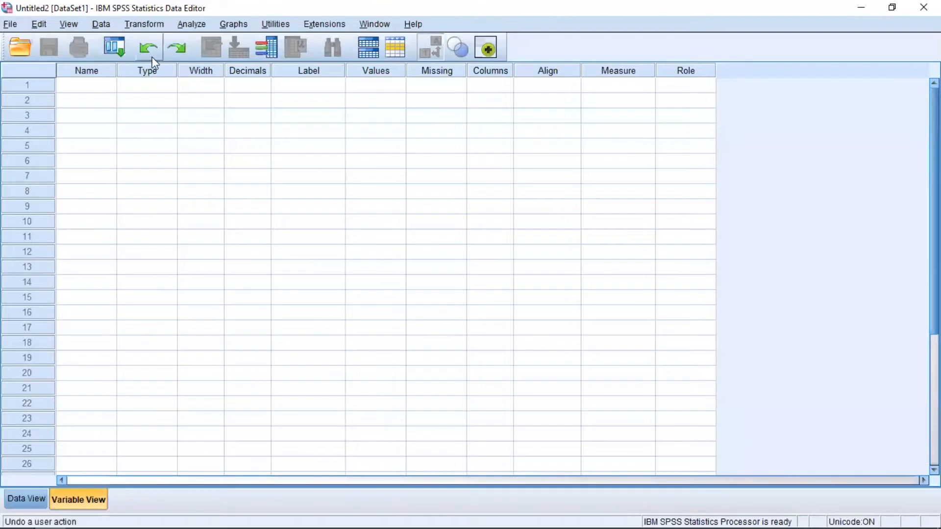
{"action": "left_click", "coordinate": [98, 88]}
{"action": "type", "text": "NM"}
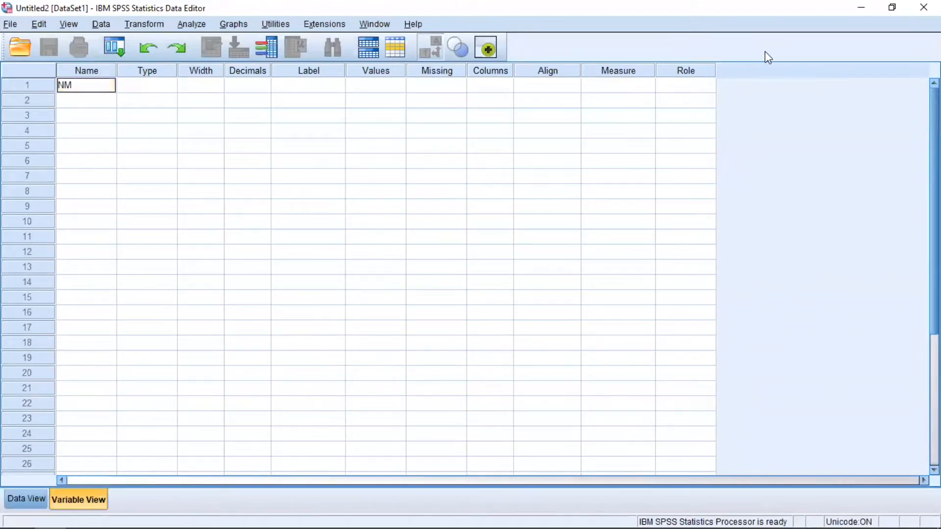
{"action": "type", "text": "S"}
{"action": "key", "text": "BackSpace"}
{"action": "key", "text": "BackSpace"}
{"action": "type", "text": "AMA"}
{"action": "key", "text": "Return"}
{"action": "type", "text": "NILAI"}
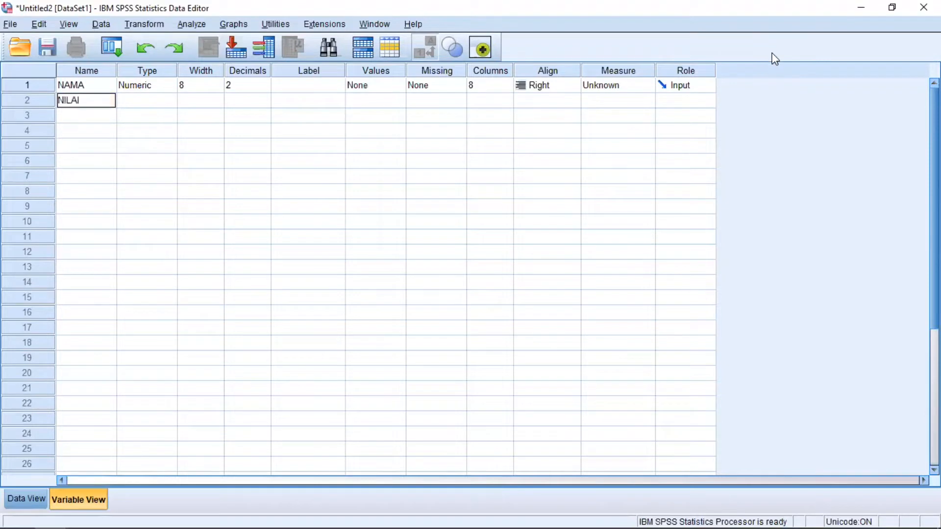
{"action": "key", "text": "Tab"}
- Change the variable type of NAMA to String
{"action": "key", "text": "Up"}
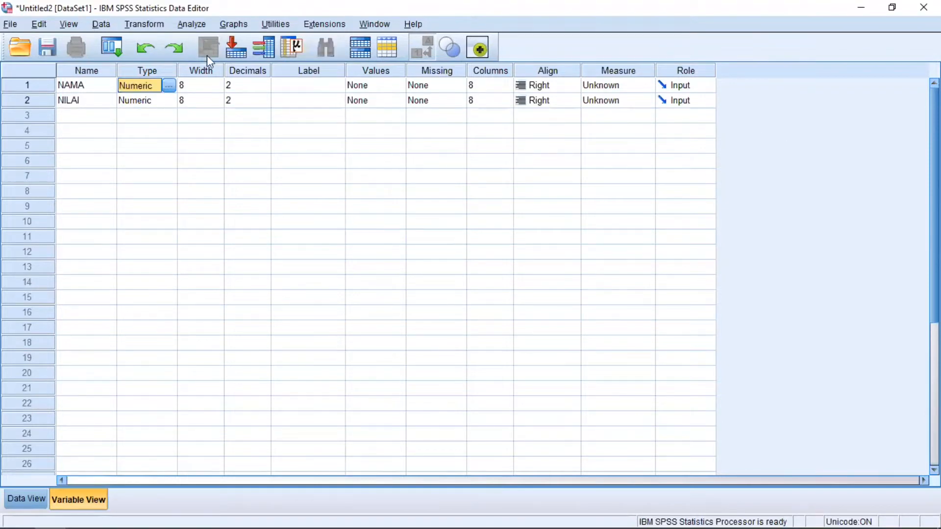
{"action": "left_click", "coordinate": [168, 86]}
{"action": "left_click", "coordinate": [317, 288]}
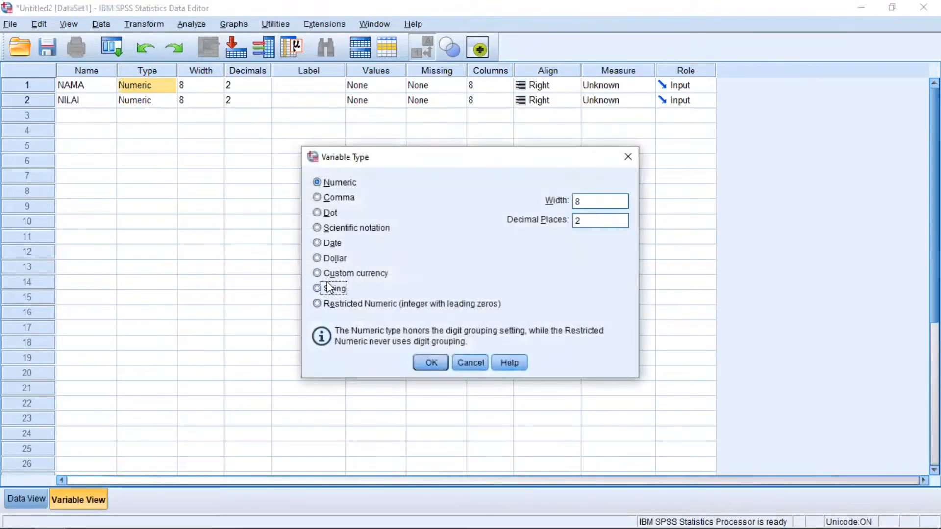
{"action": "left_click", "coordinate": [427, 363]}
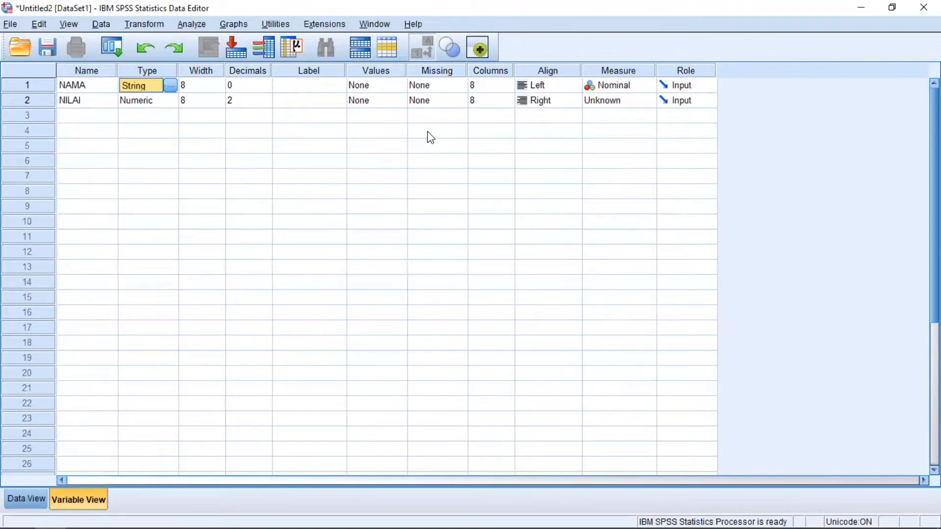
- Label the NAMA variable "Nama Mahasiswa" and the NILAI variable "Nilai Mahasiswa"
{"action": "key", "text": "Tab"}
{"action": "key", "text": "Tab"}
{"action": "key", "text": "Tab"}
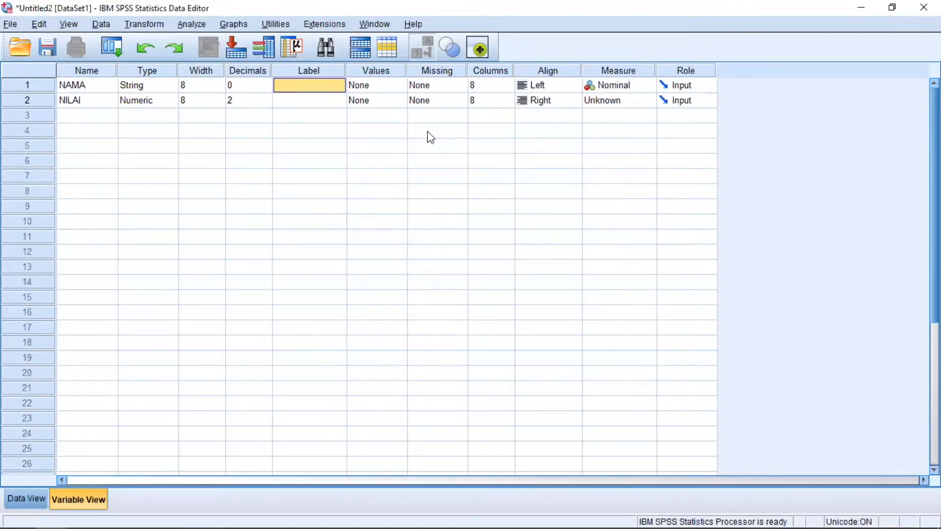
{"action": "type", "text": "Na"}
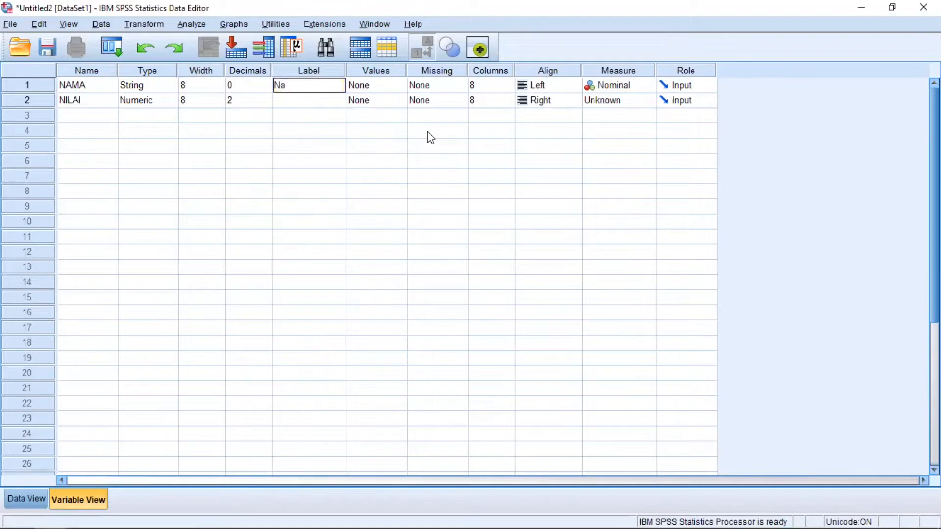
{"action": "type", "text": "ma Mahasiswa"}
{"action": "key", "text": "Return"}
{"action": "type", "text": "Nilai"}
{"action": "key", "text": "BackSpace"}
{"action": "key", "text": "BackSpace"}
{"action": "key", "text": "BackSpace"}
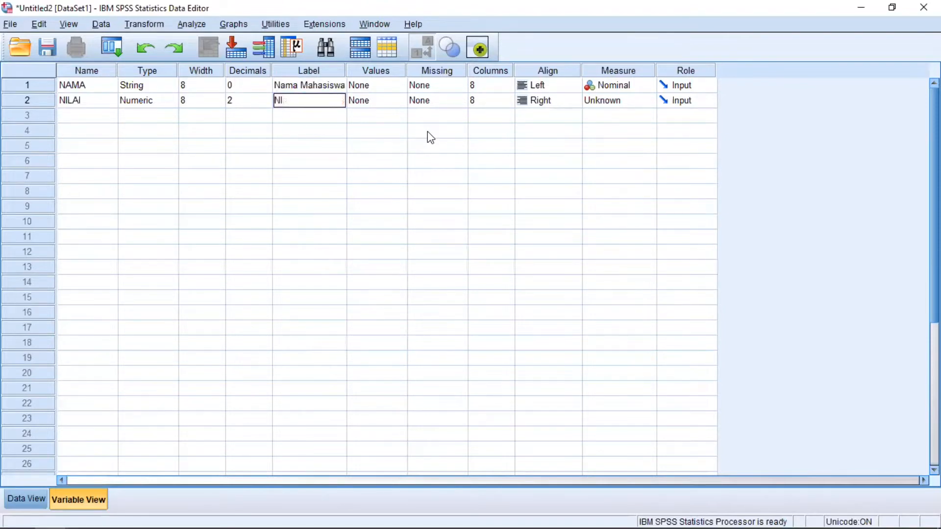
{"action": "type", "text": "lai Mahasiswa"}
- Set the NILAI variable's alignment to Center and its measurement level to Scale
{"action": "left_click", "coordinate": [573, 102]}
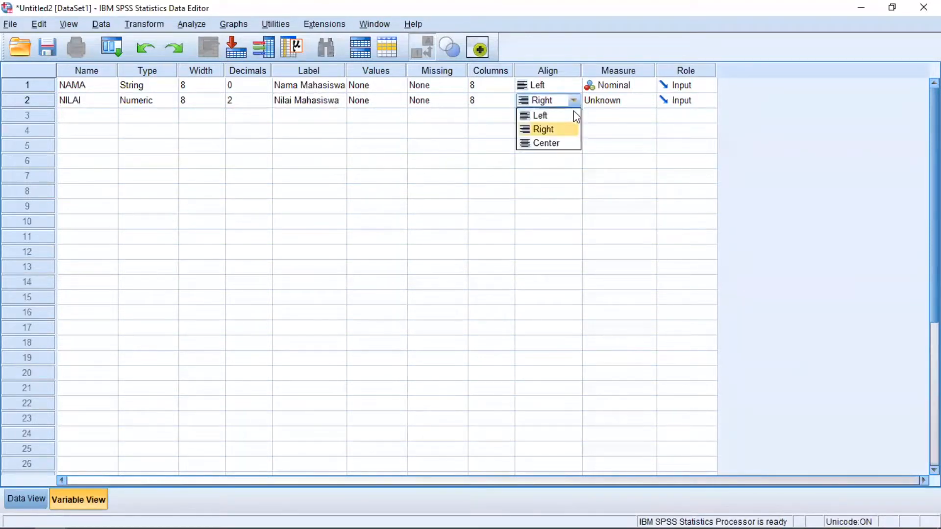
{"action": "left_click", "coordinate": [563, 142]}
{"action": "left_click", "coordinate": [616, 102]}
{"action": "left_click", "coordinate": [621, 114]}
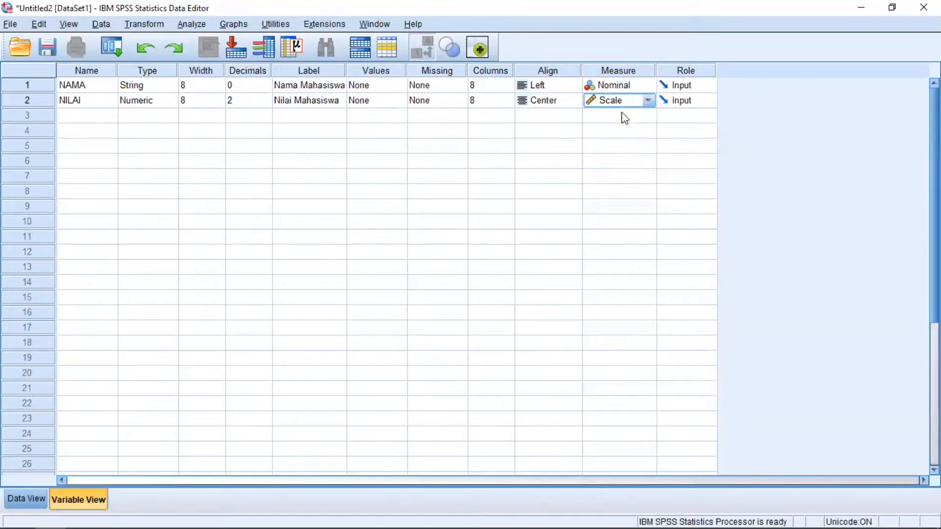
- Copy all student names and scores from the Word table into the NAMA and NILAI data columns, starting at row 1
{"action": "left_click", "coordinate": [25, 499]}
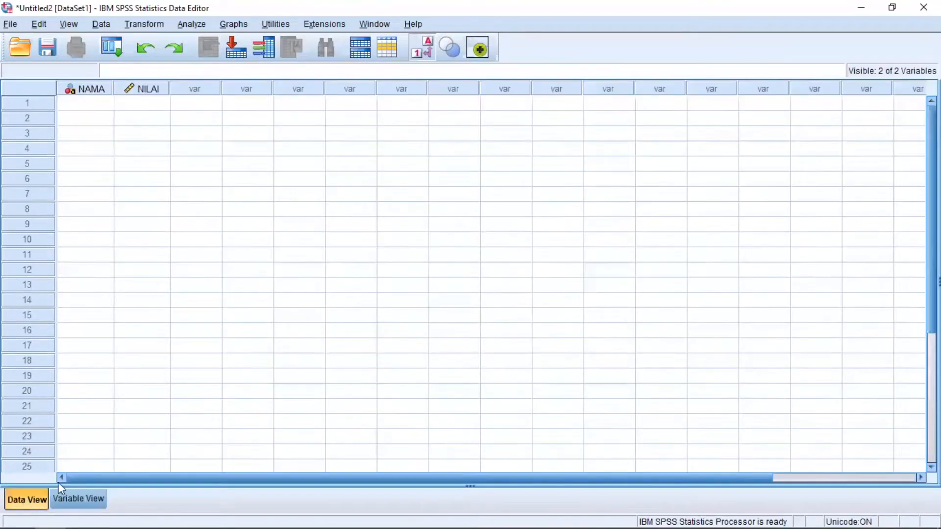
{"action": "double_click", "coordinate": [789, 13]}
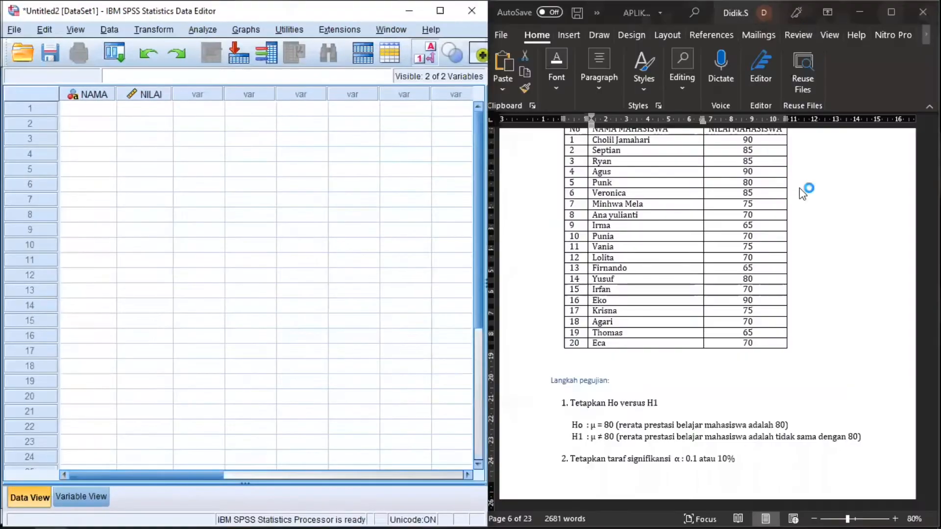
{"action": "scroll", "coordinate": [730, 295], "scroll_direction": "up", "scroll_amount": 1}
{"action": "left_click", "coordinate": [595, 176]}
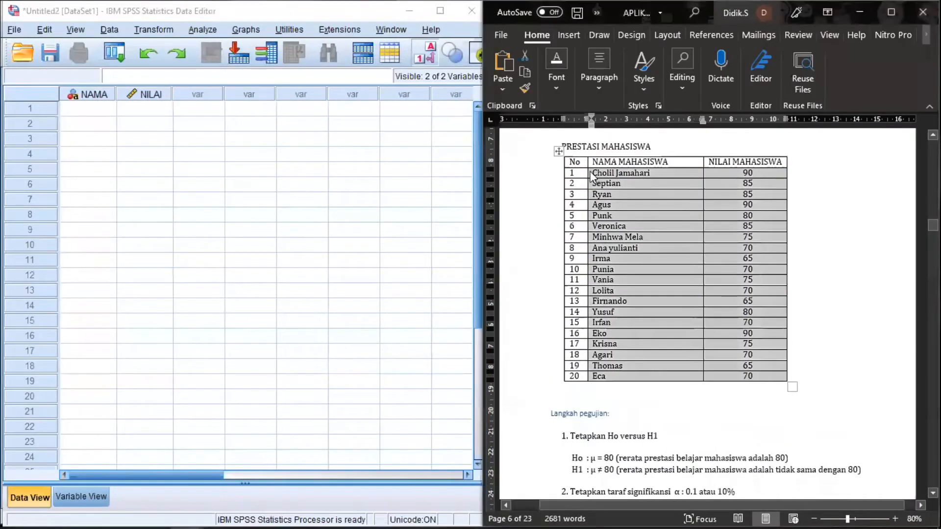
{"action": "left_click", "coordinate": [593, 173]}
{"action": "left_click_drag", "start_coordinate": [593, 173], "coordinate": [740, 375]}
{"action": "key", "text": "ctrl+c"}
{"action": "left_click", "coordinate": [97, 112]}
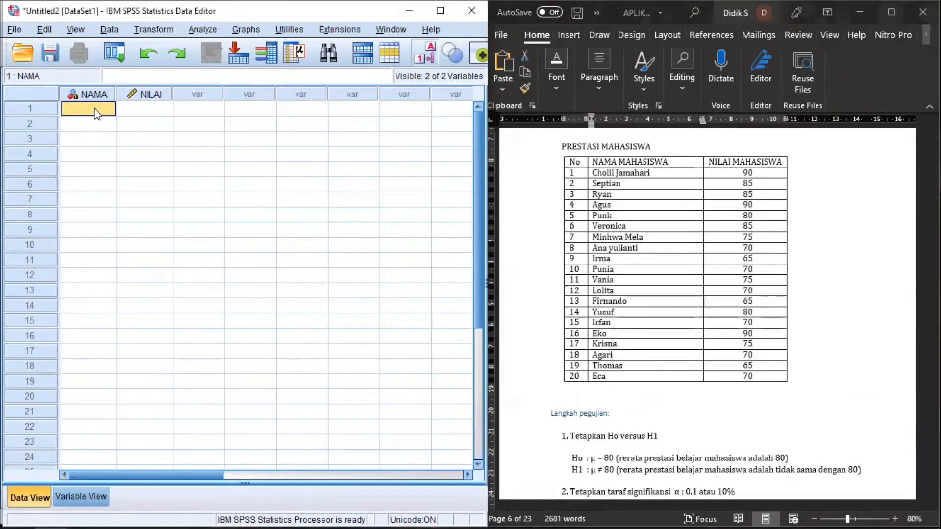
{"action": "key", "text": "ctrl+v"}
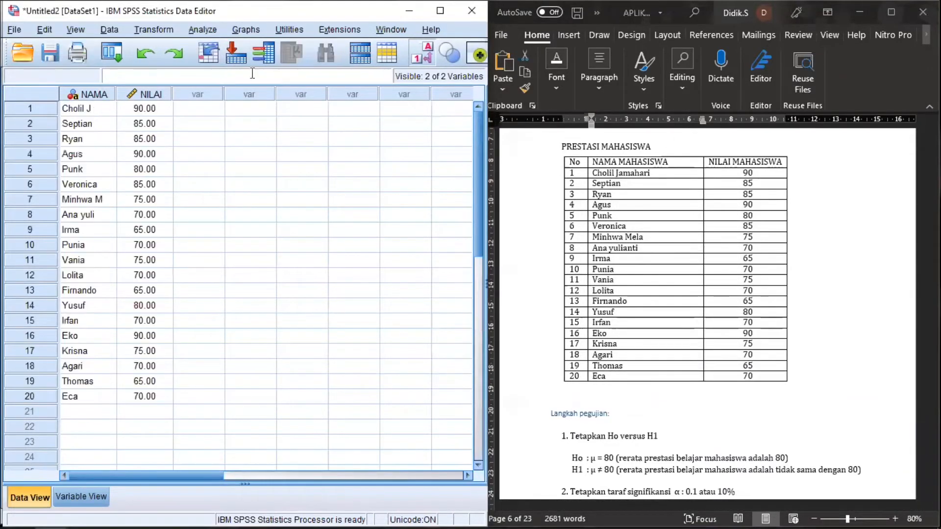
- Set up a One-Sample T Test with Nilai Mahasiswa as the test variable and a test value of 80
{"action": "key", "text": "super+Up"}
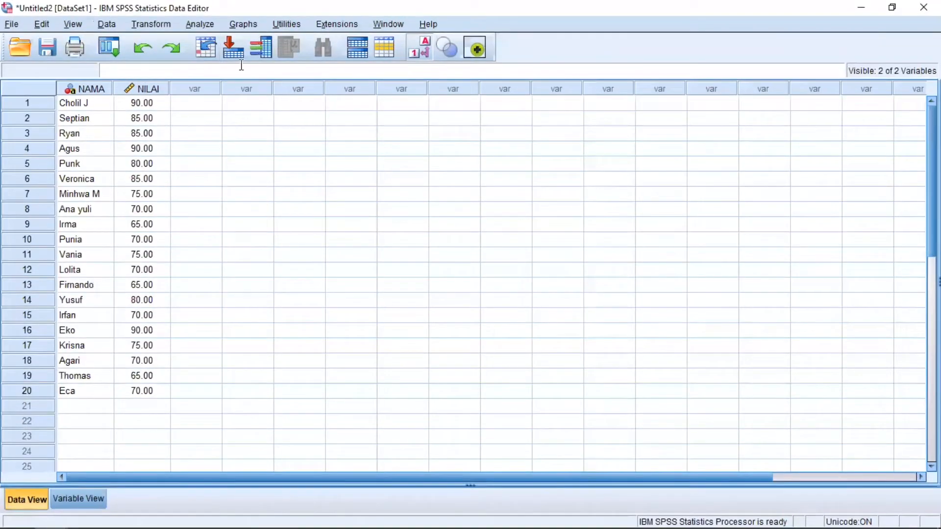
{"action": "left_click", "coordinate": [203, 24]}
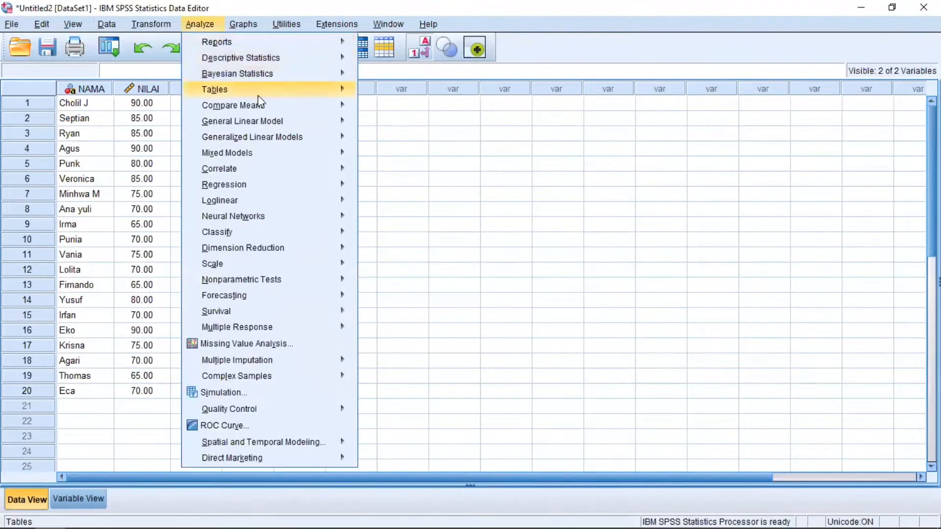
{"action": "mouse_move", "coordinate": [307, 111]}
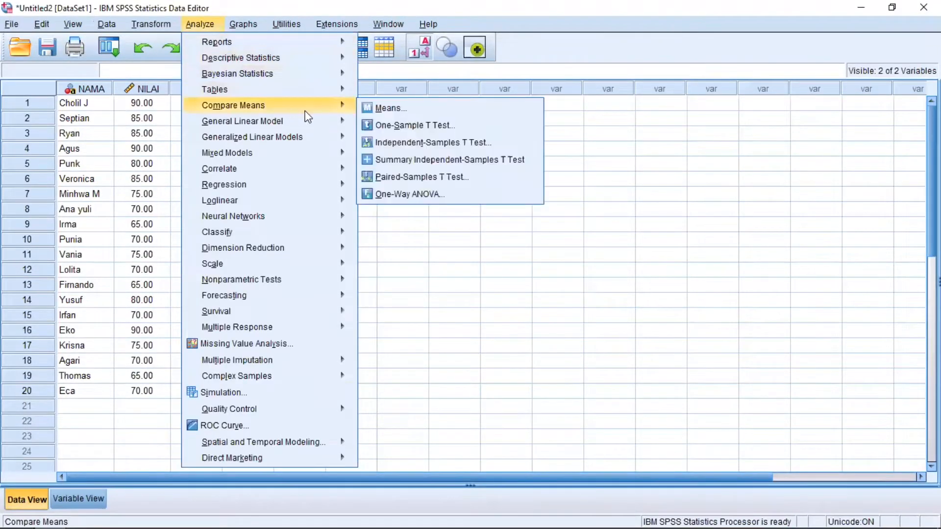
{"action": "left_click", "coordinate": [392, 128]}
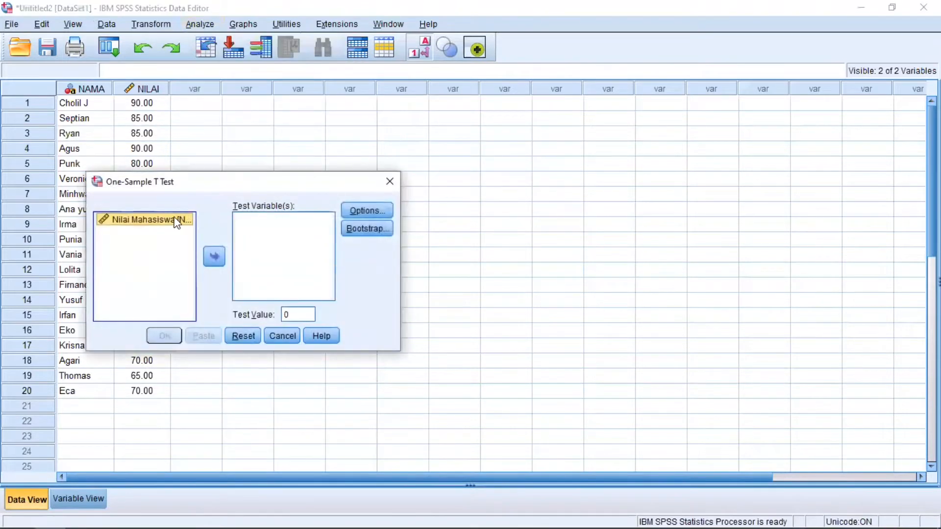
{"action": "left_click", "coordinate": [216, 255]}
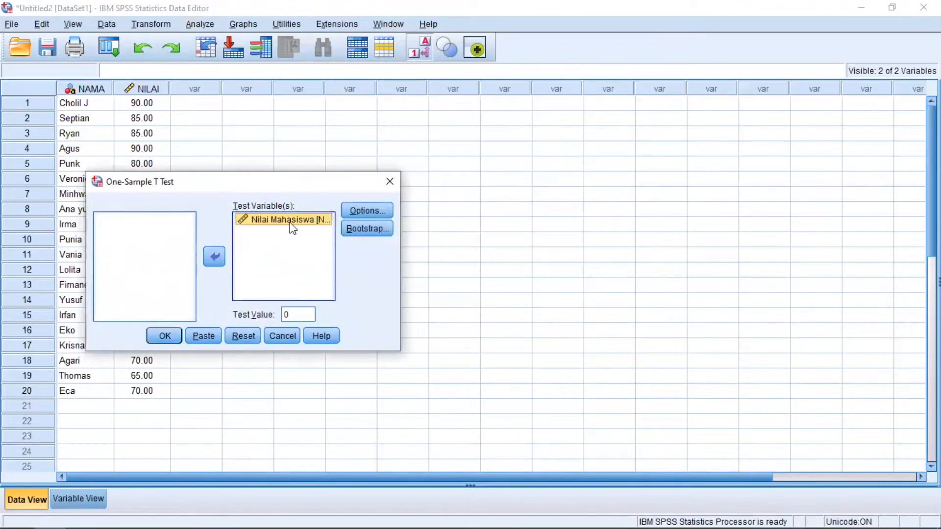
{"action": "double_click", "coordinate": [298, 314]}
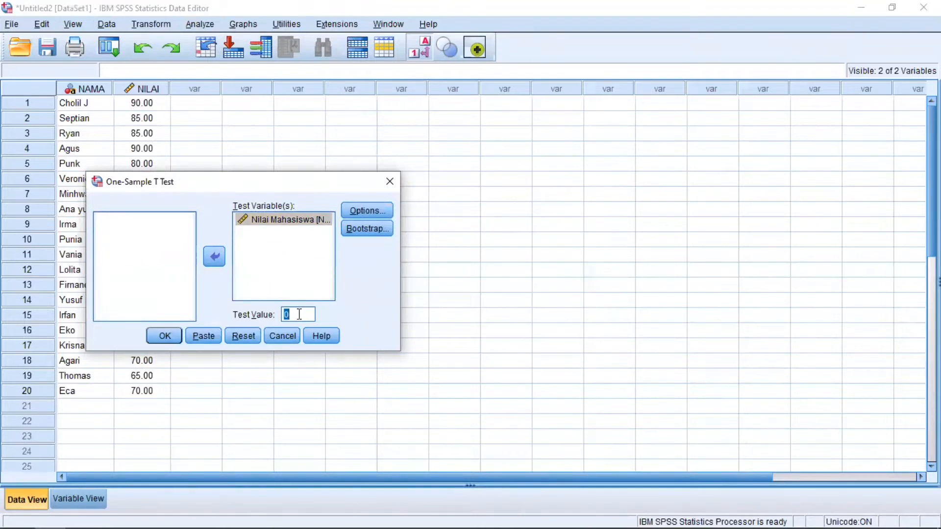
{"action": "type", "text": "80"}
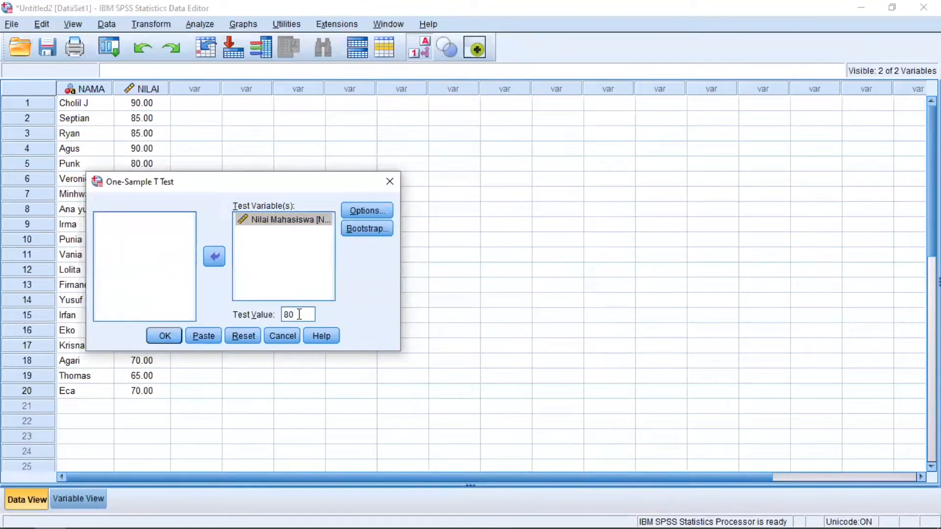
- Set the test's confidence interval percentage to 90 and run the analysis
{"action": "left_click", "coordinate": [368, 210]}
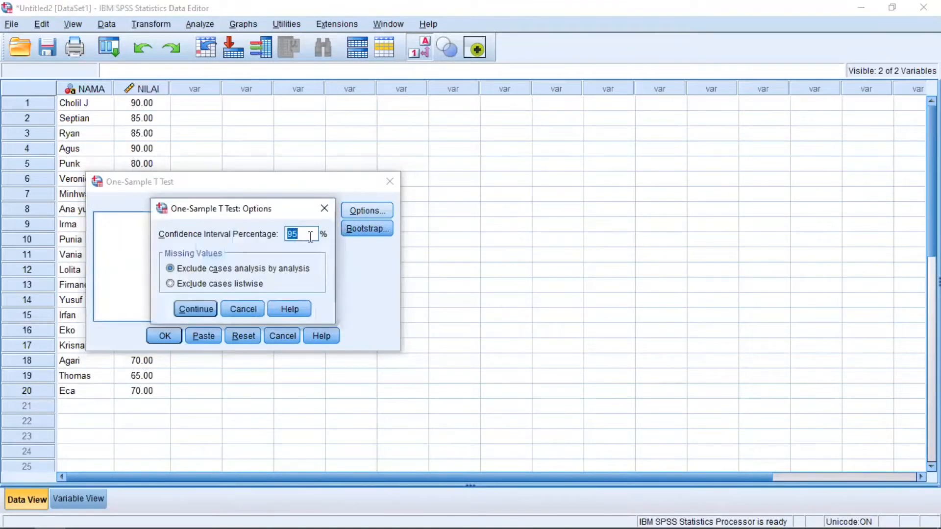
{"action": "type", "text": "90"}
{"action": "left_click", "coordinate": [196, 309]}
{"action": "left_click", "coordinate": [166, 336]}
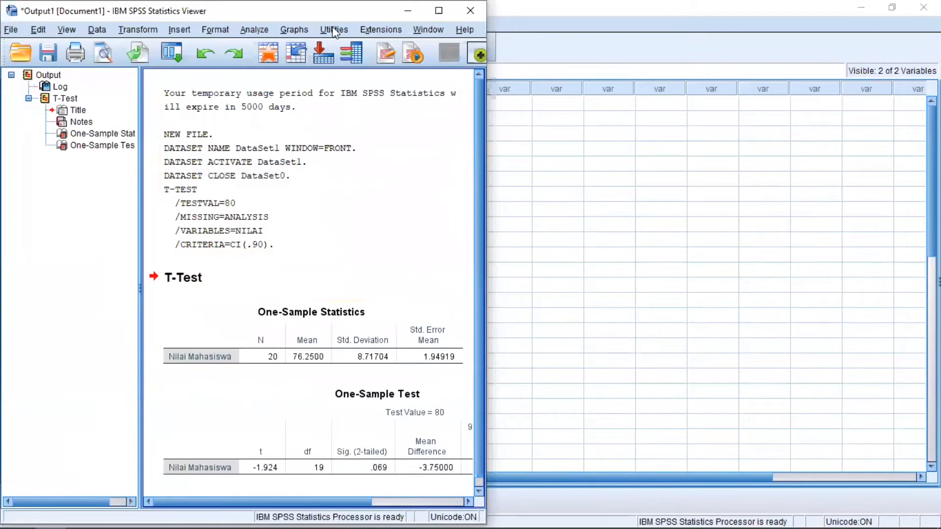
- Examine the One-Sample Statistics and One-Sample Test tables in the output
{"action": "left_click", "coordinate": [438, 10]}
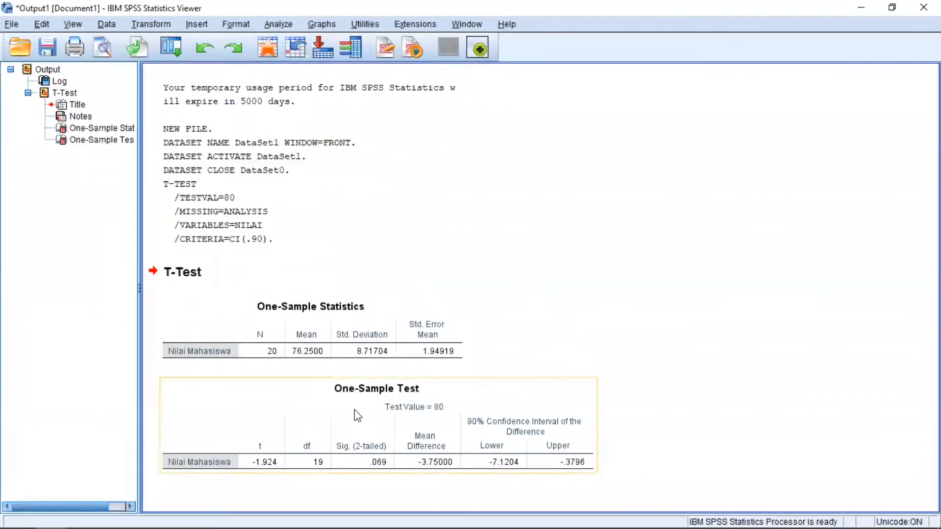
{"action": "left_click", "coordinate": [309, 316]}
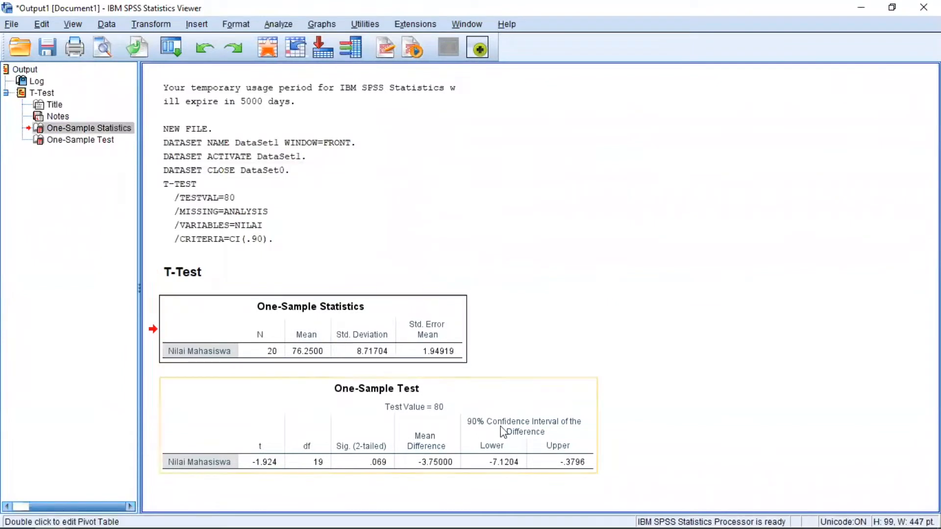
{"action": "left_click", "coordinate": [584, 449]}
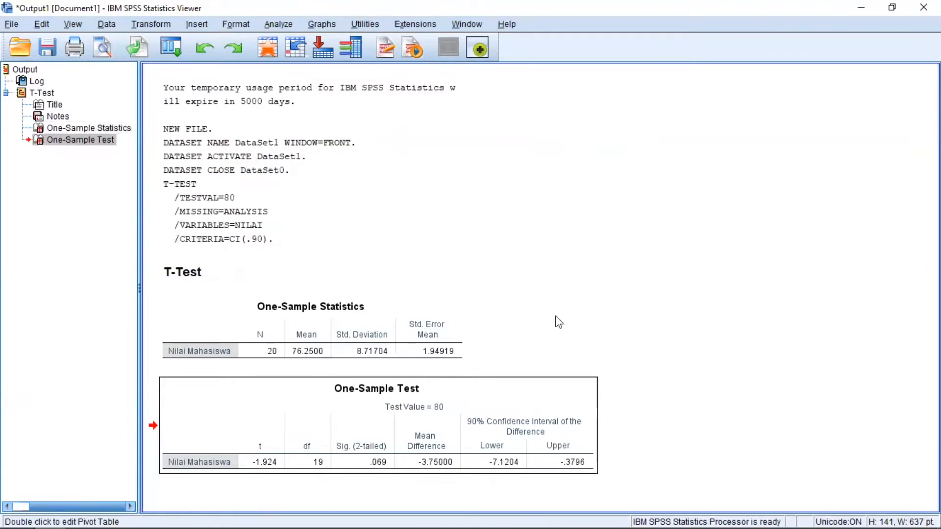
- Save the t-test output as a Viewer file named "tugas 5 (1)" in the Documents folder
{"action": "left_click", "coordinate": [11, 25]}
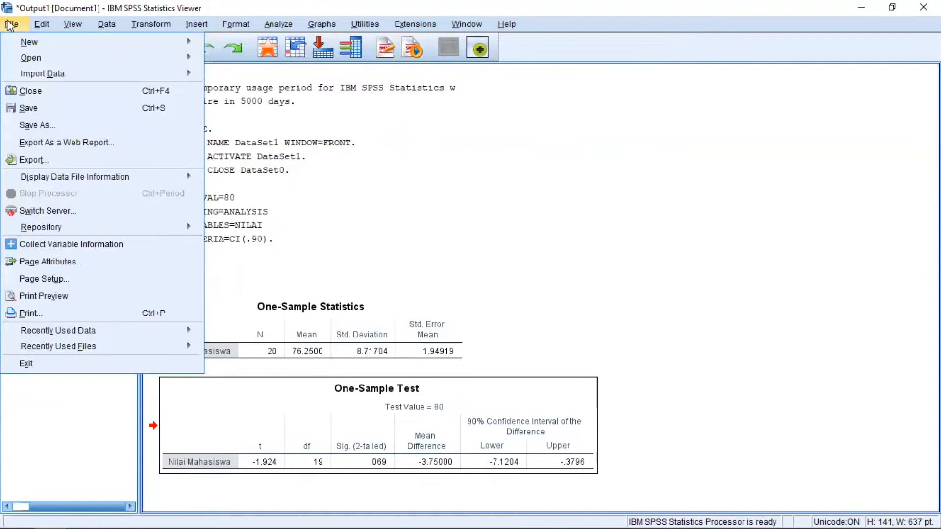
{"action": "left_click", "coordinate": [53, 128]}
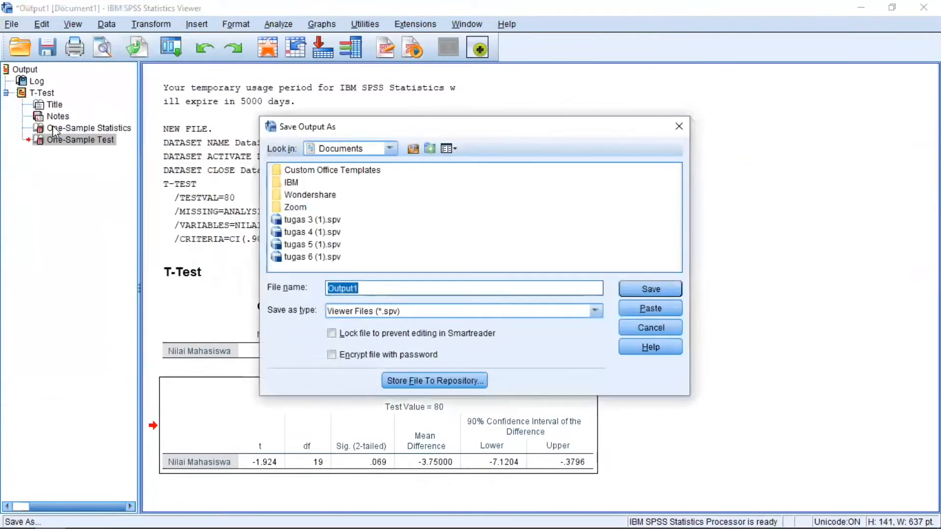
{"action": "type", "text": "tugas"}
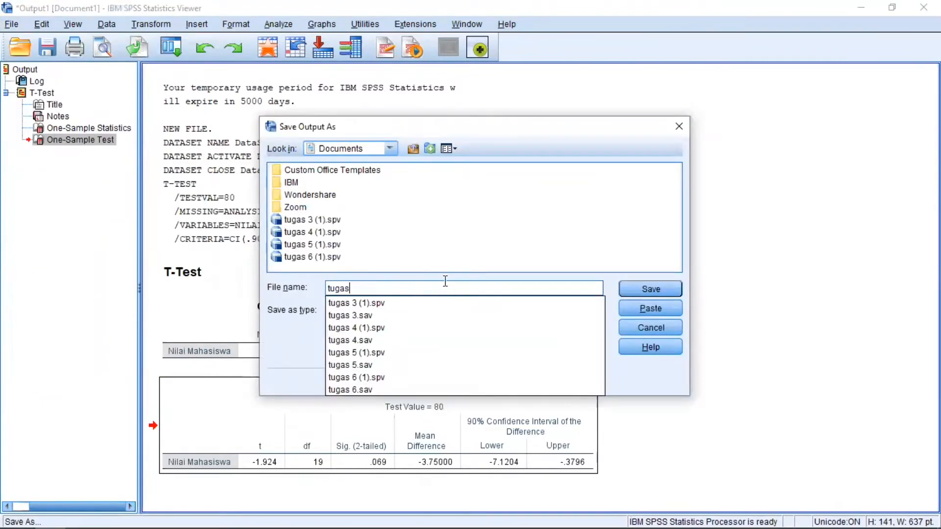
{"action": "type", "text": " 5 (1"}
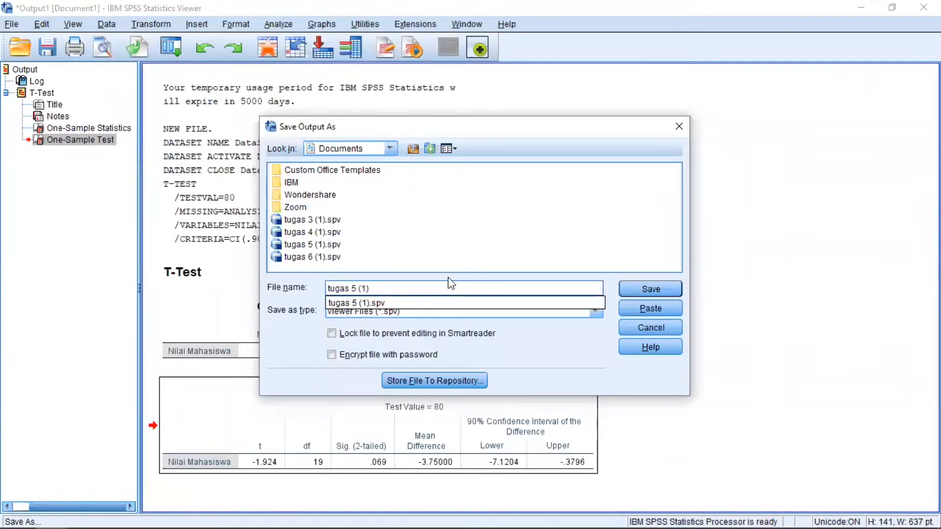
{"action": "type", "text": ")"}
{"action": "key", "text": "Return"}
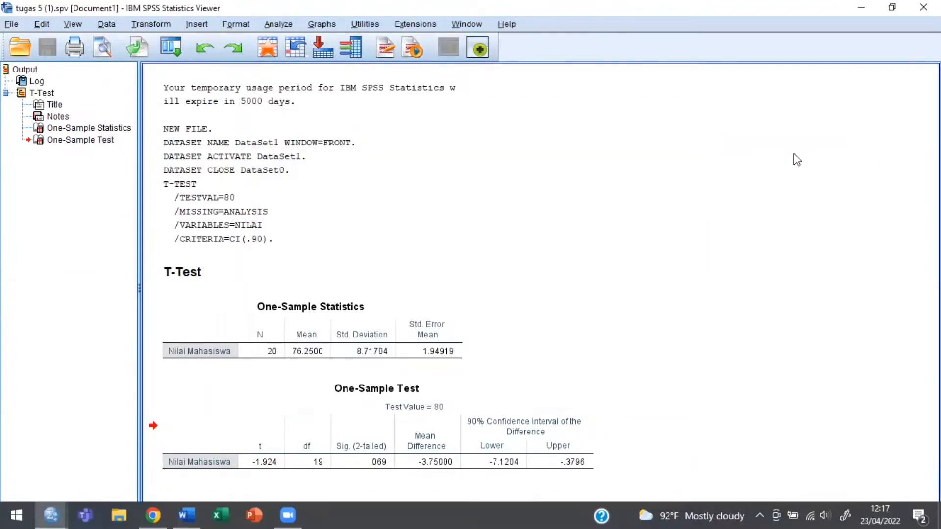
- Save the student score dataset under a file name beginning with "tugas"
{"action": "left_click", "coordinate": [863, 7]}
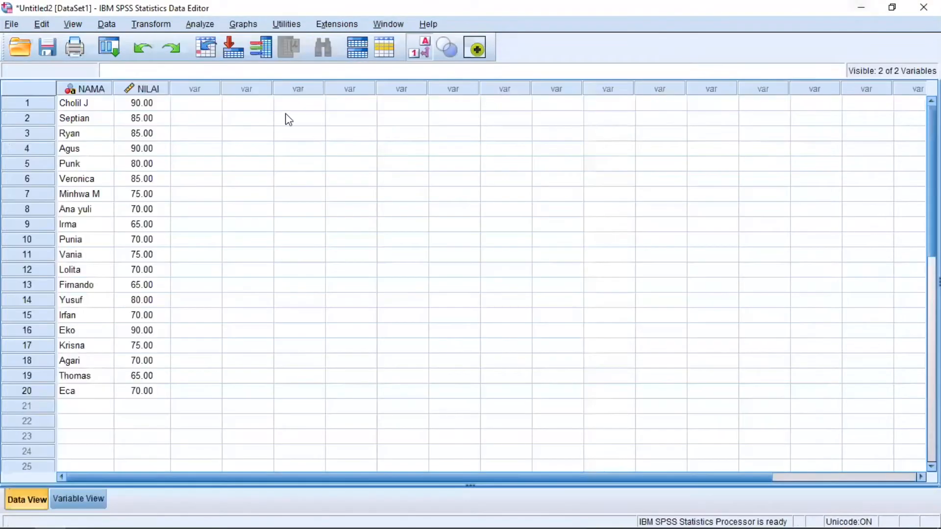
{"action": "left_click", "coordinate": [11, 24]}
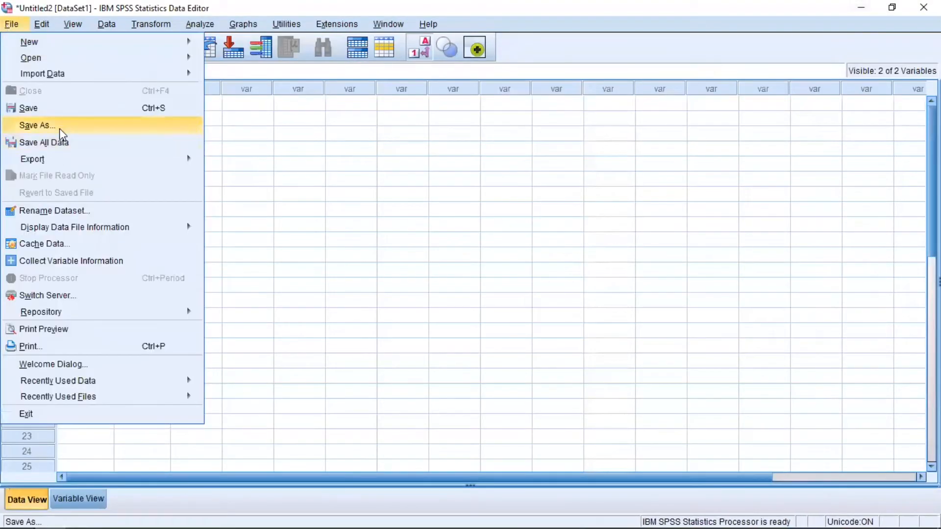
{"action": "left_click", "coordinate": [37, 125]}
{"action": "type", "text": "tugas"}
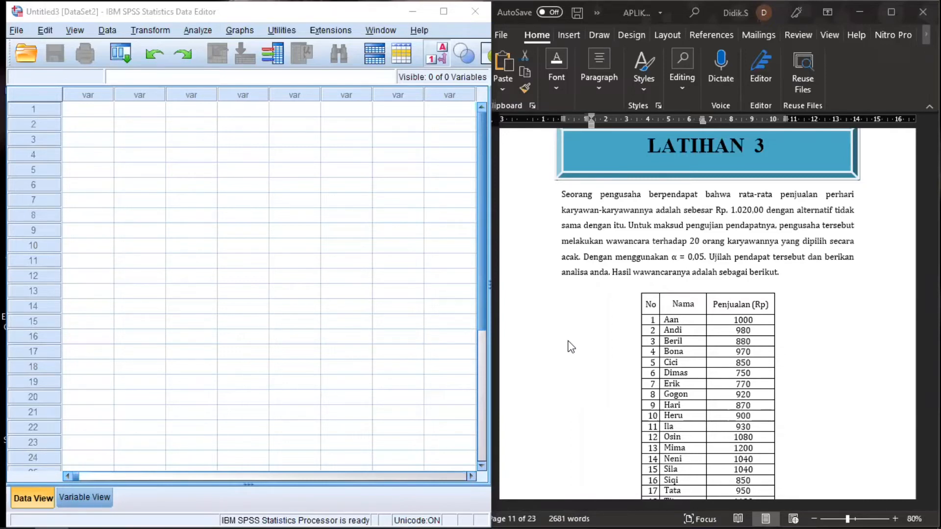
- Define two variables named NAMA and PENJUALAN in the empty dataset for the LATIHAN 3 sales table
{"action": "scroll", "coordinate": [813, 318], "scroll_direction": "down", "scroll_amount": 1}
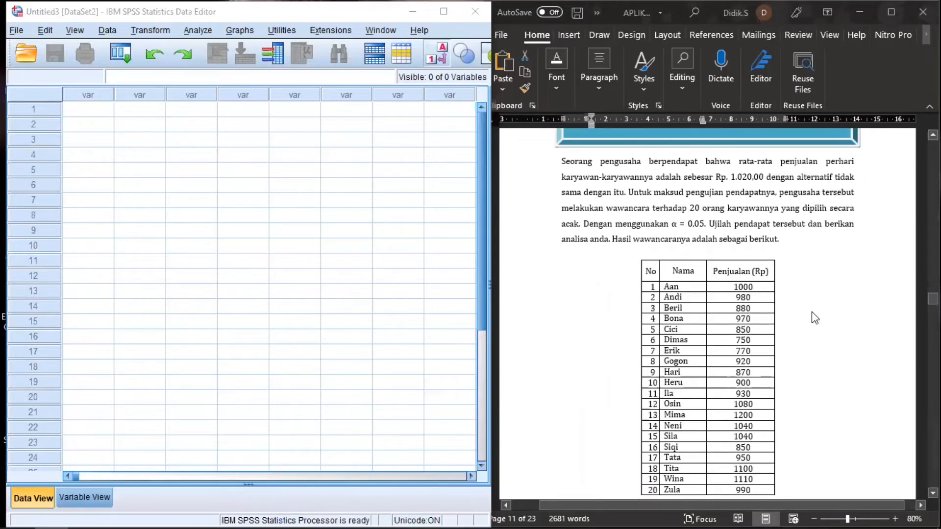
{"action": "scroll", "coordinate": [814, 318], "scroll_direction": "down", "scroll_amount": 5}
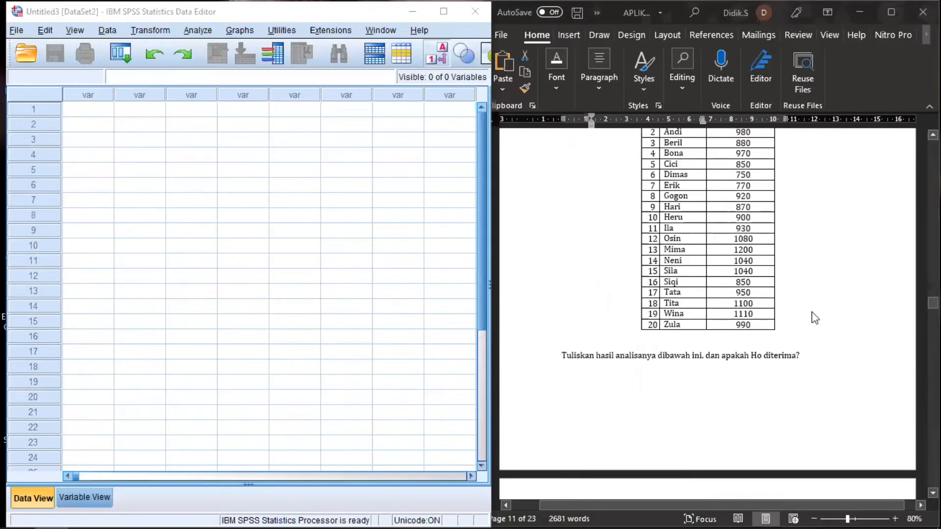
{"action": "scroll", "coordinate": [814, 317], "scroll_direction": "down", "scroll_amount": 4}
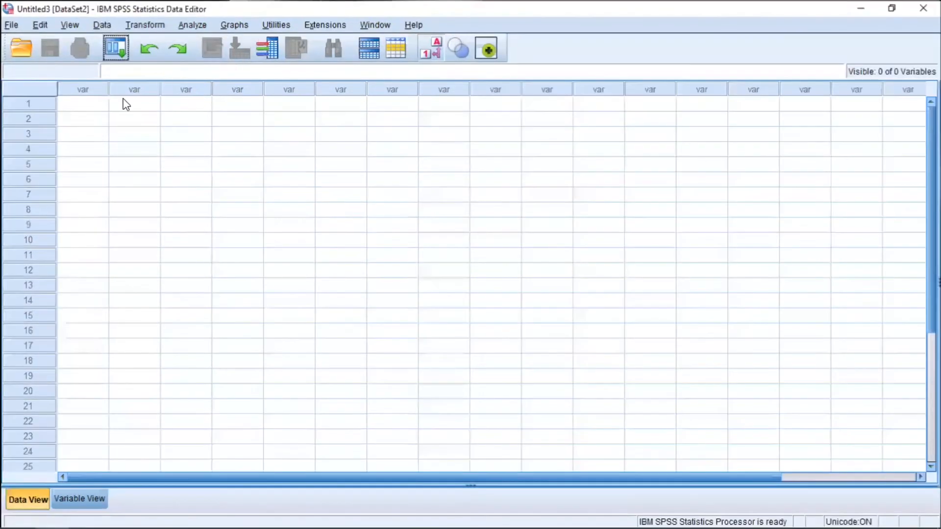
{"action": "left_click", "coordinate": [69, 498]}
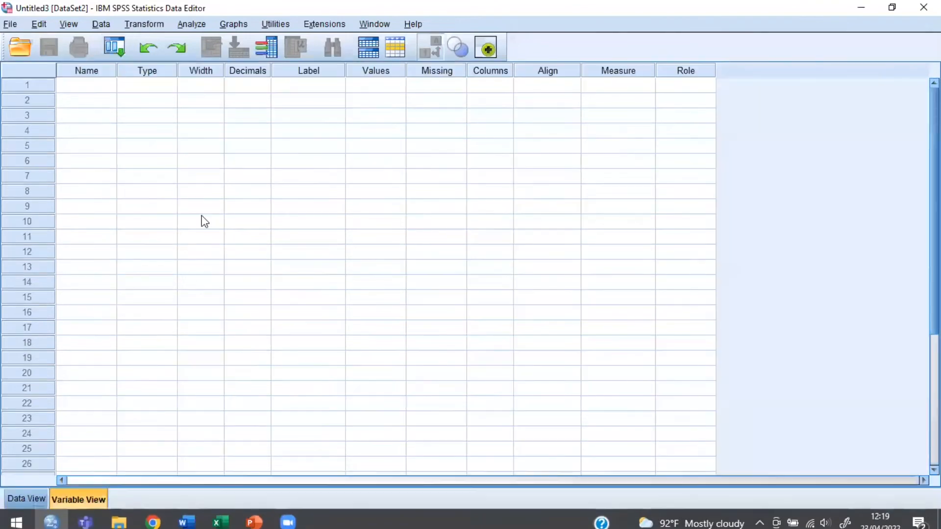
{"action": "left_click", "coordinate": [114, 86]}
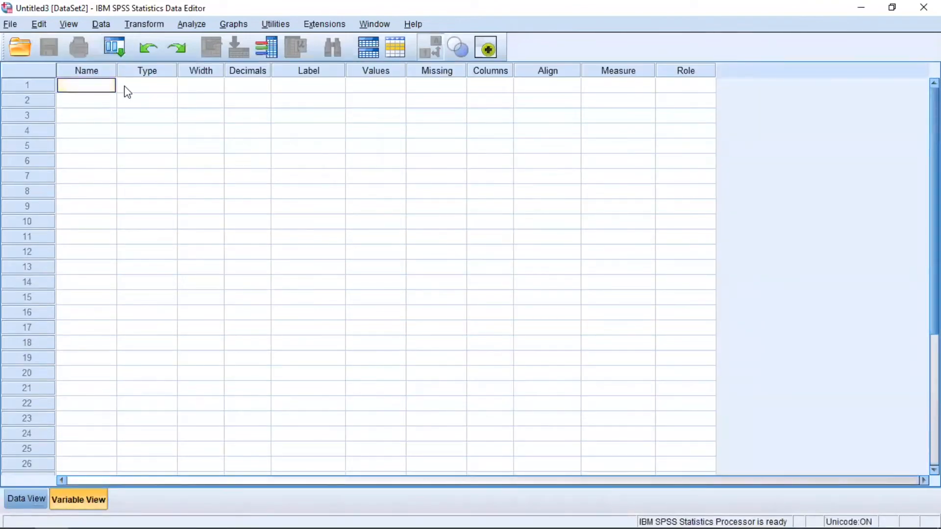
{"action": "type", "text": "NAMA"}
{"action": "key", "text": "Return"}
{"action": "type", "text": "PENJUALAN"}
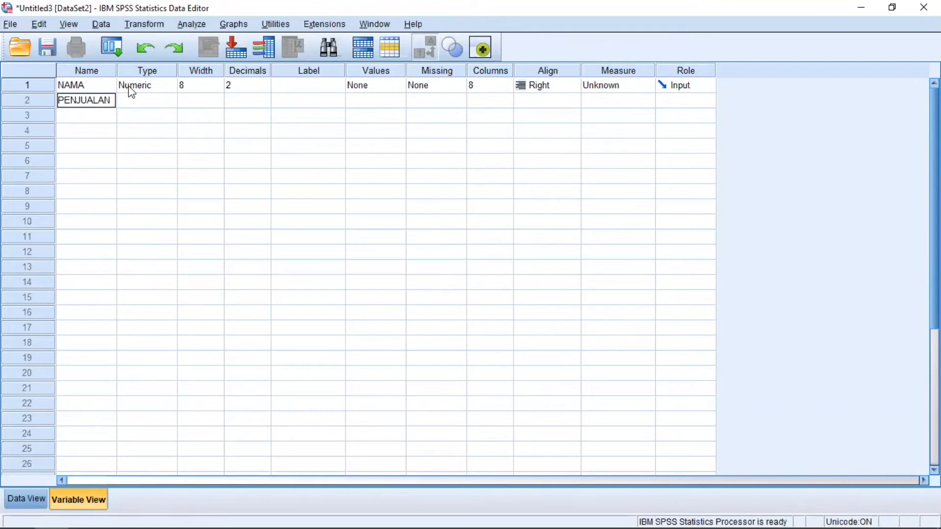
- Change the NAMA variable's type to String and set the decimals of PENJUALAN to 0
{"action": "left_click", "coordinate": [154, 95]}
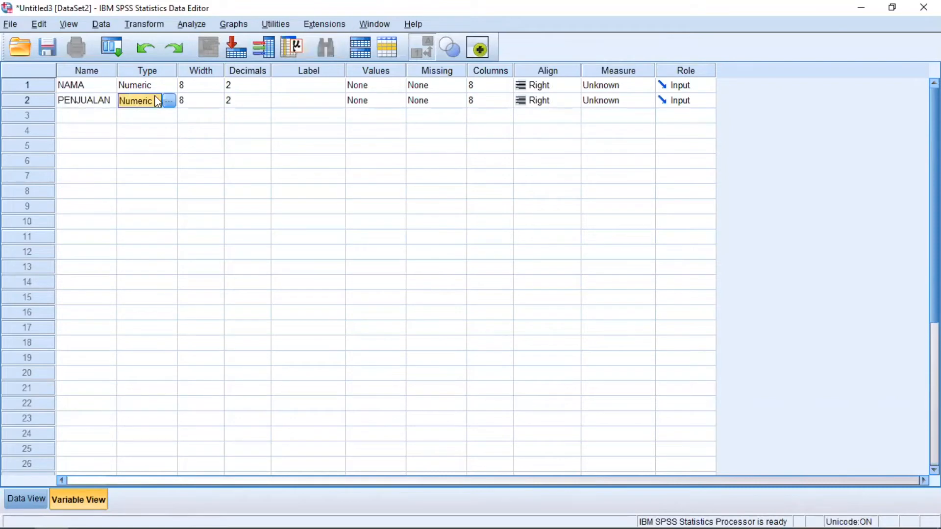
{"action": "double_click", "coordinate": [168, 86]}
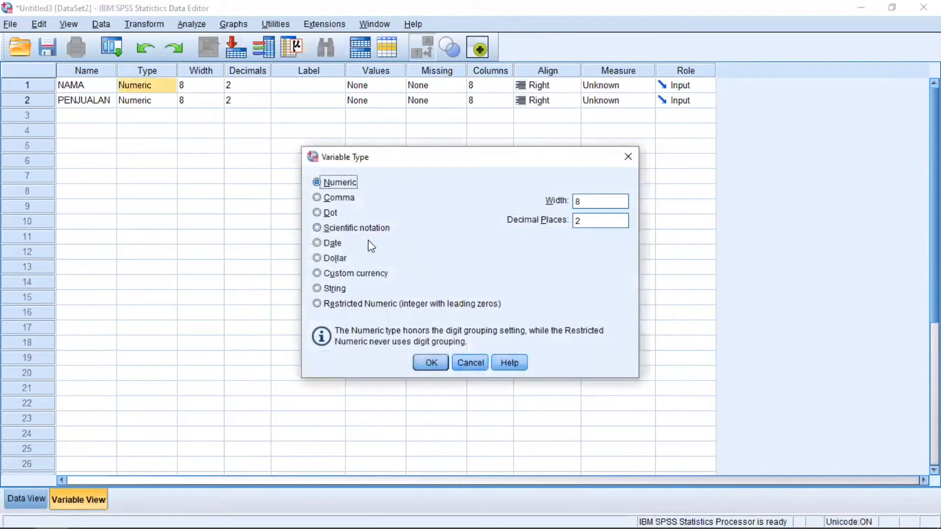
{"action": "left_click", "coordinate": [328, 289]}
{"action": "left_click", "coordinate": [432, 362]}
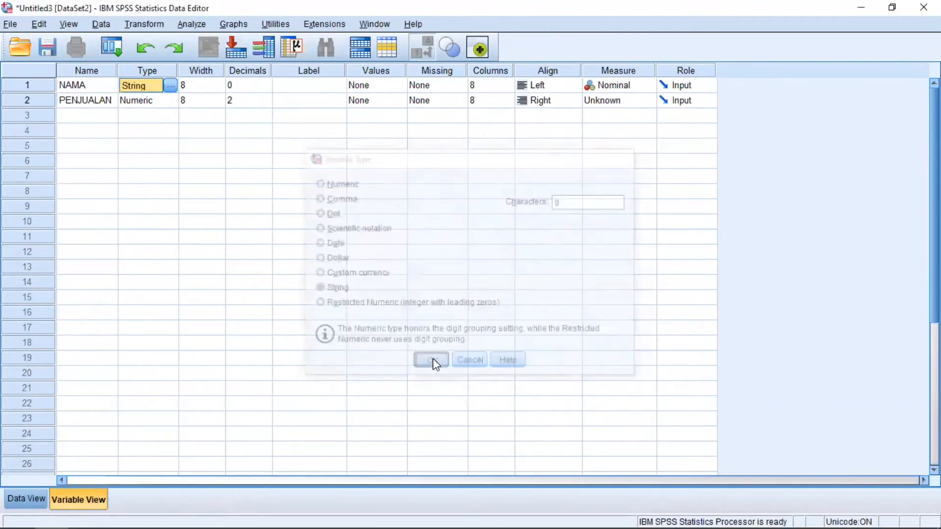
{"action": "left_click", "coordinate": [251, 102]}
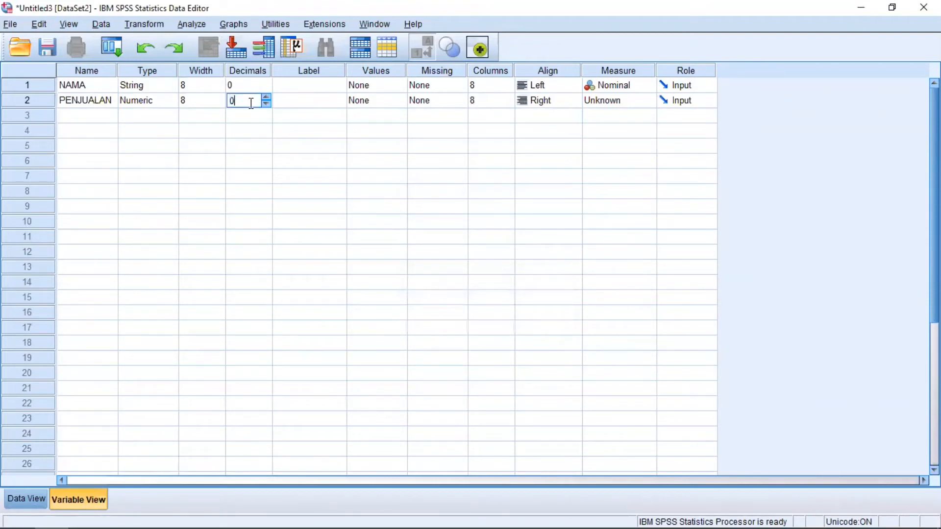
{"action": "type", "text": "0"}
{"action": "key", "text": "Tab"}
- Label the NAMA variable "Nama" and the PENJUALAN variable "Penjualan"
{"action": "key", "text": "Up"}
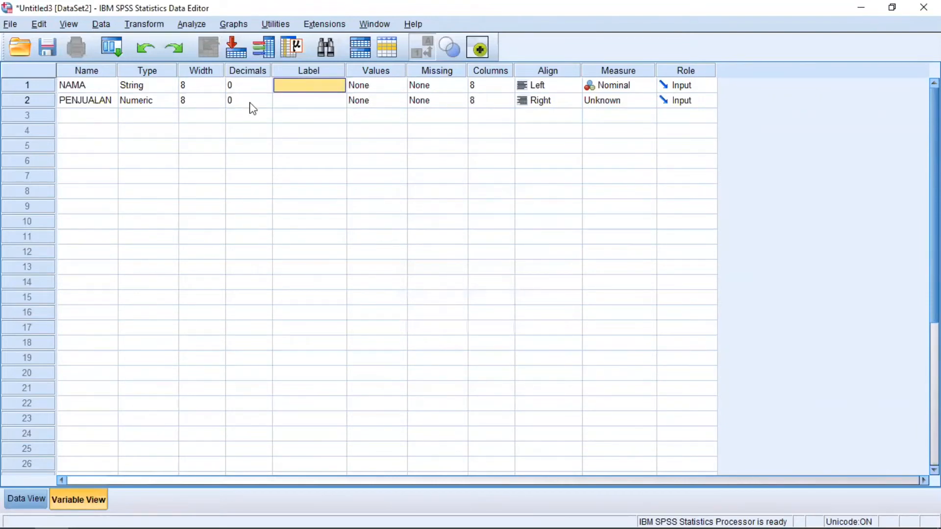
{"action": "type", "text": "Nama"}
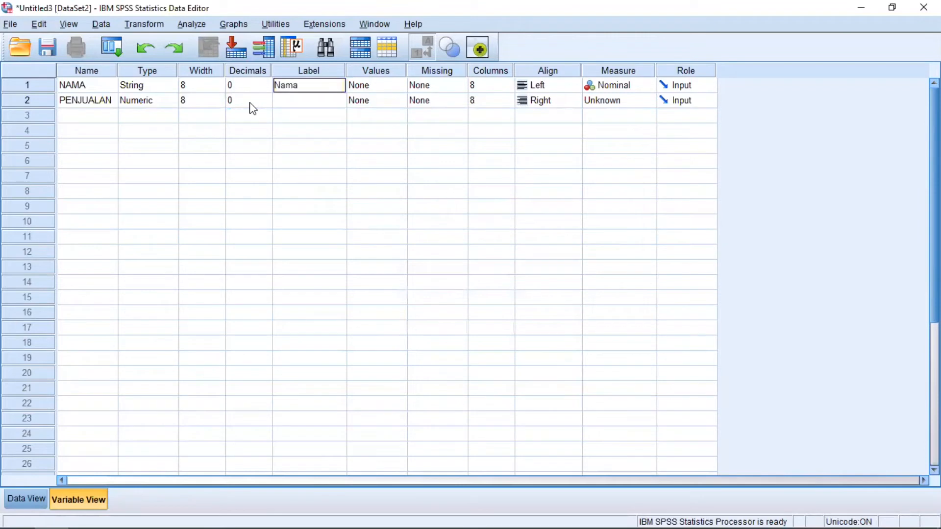
{"action": "key", "text": "Return"}
{"action": "type", "text": "Penjualan"}
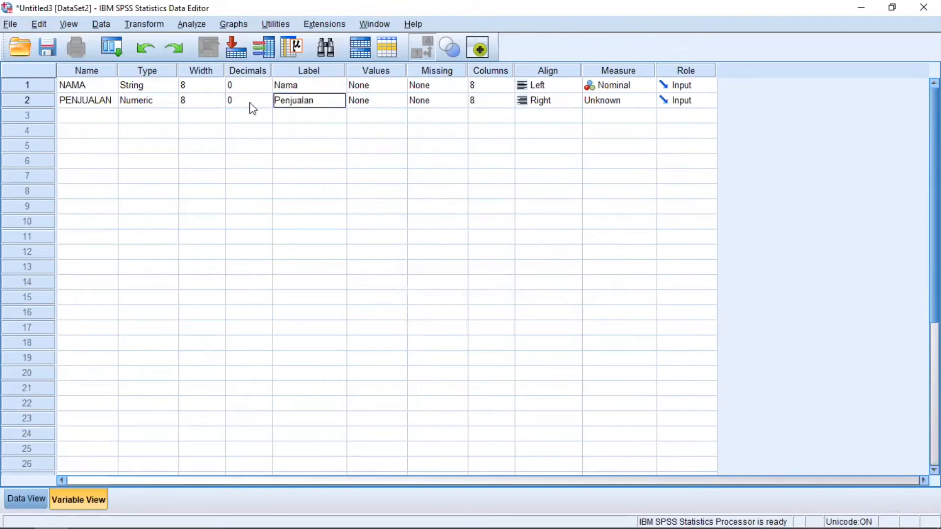
- Set the alignment of PENJUALAN to Center and its measurement level to Scale
{"action": "left_click", "coordinate": [566, 104]}
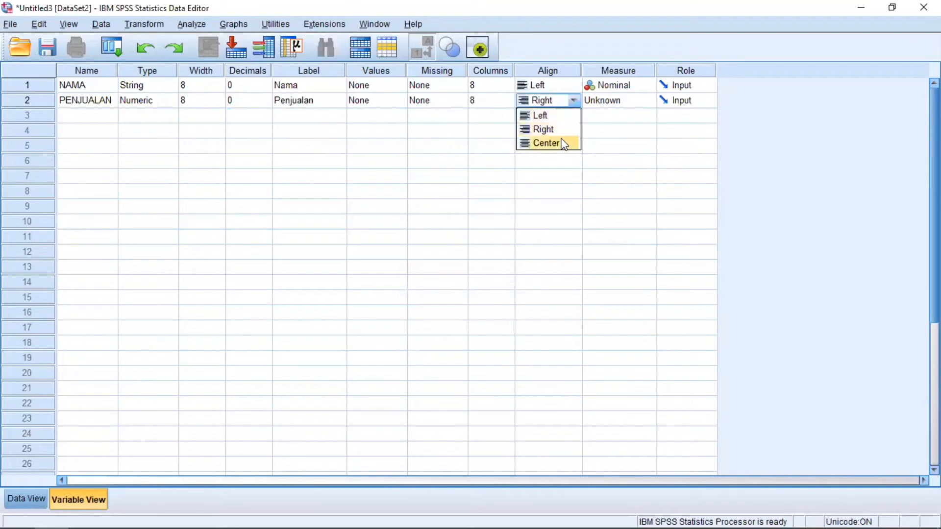
{"action": "left_click", "coordinate": [563, 143]}
{"action": "left_click", "coordinate": [588, 104]}
{"action": "left_click", "coordinate": [606, 118]}
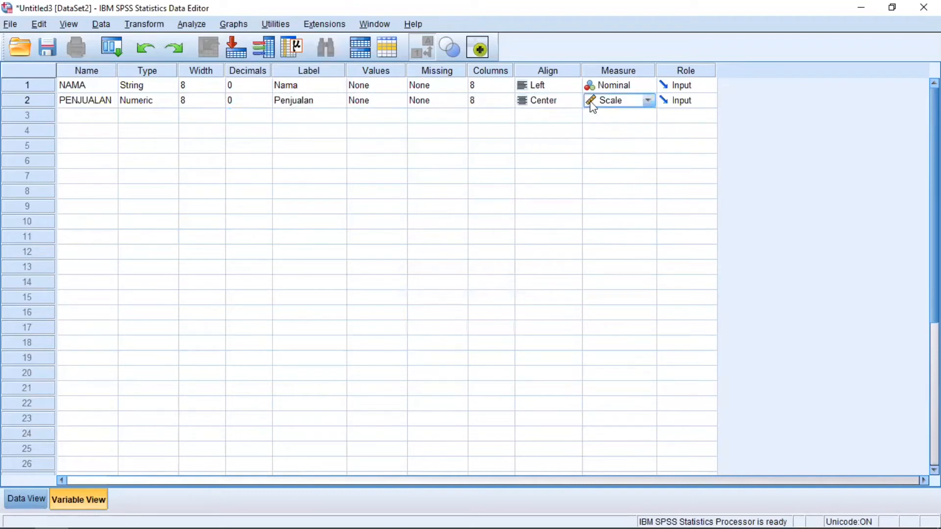
- Widen the PENJUALAN data column and copy all names and sales from the Word table into the NAMA and PENJUALAN columns, starting at row 1
{"action": "left_click", "coordinate": [31, 500]}
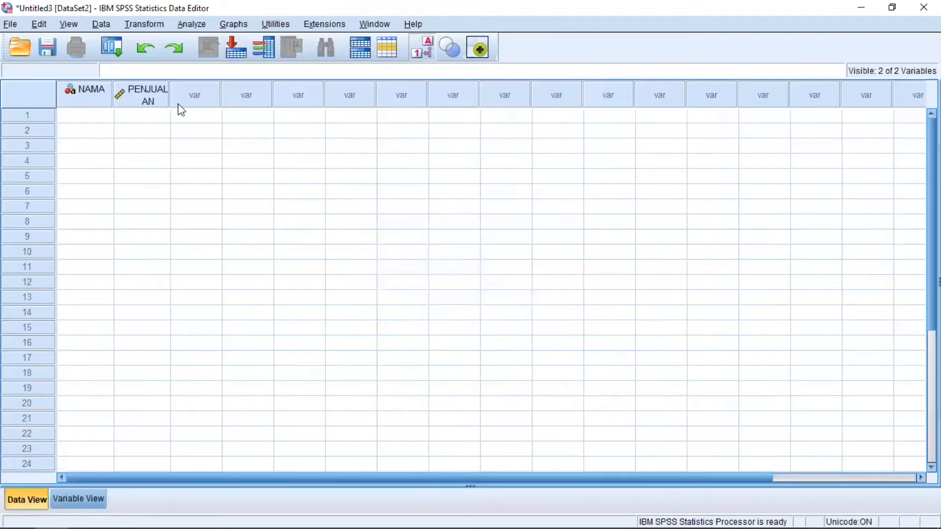
{"action": "left_click_drag", "start_coordinate": [170, 95], "coordinate": [183, 92]}
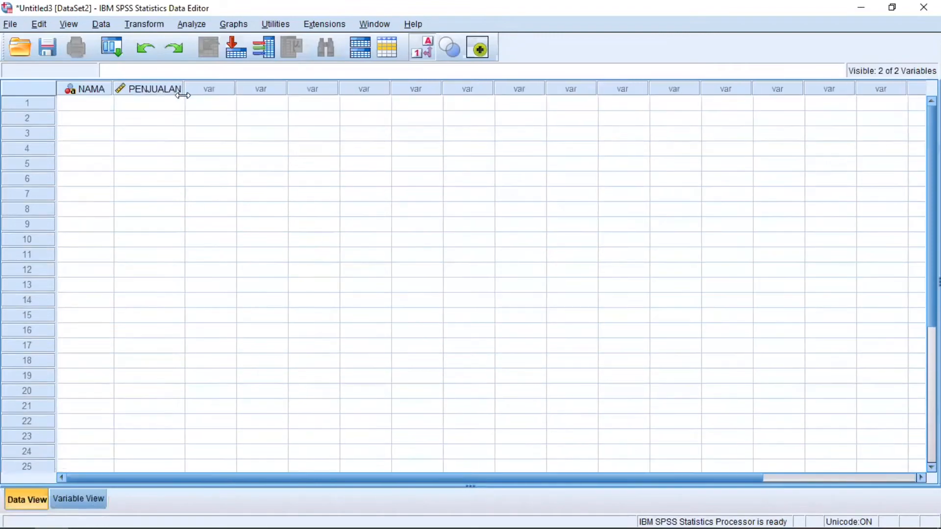
{"action": "double_click", "coordinate": [796, 4]}
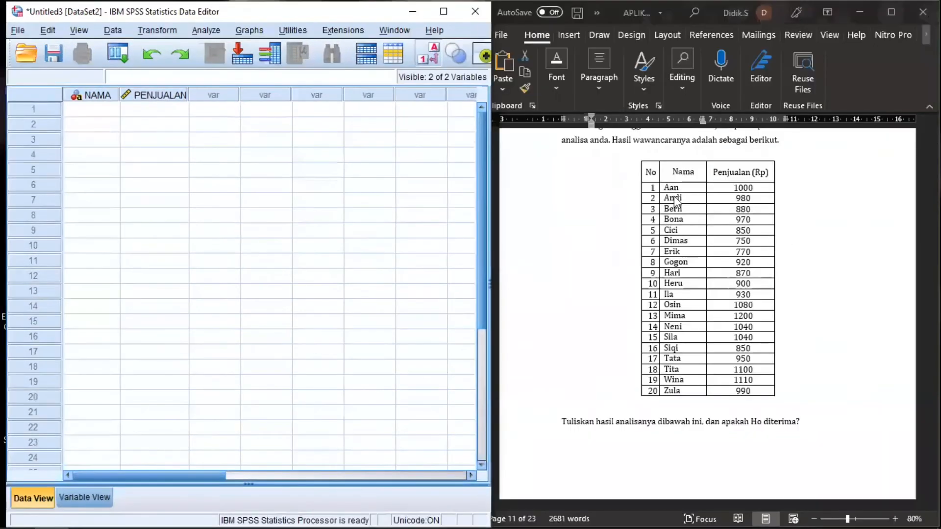
{"action": "left_click_drag", "start_coordinate": [671, 187], "coordinate": [751, 390]}
{"action": "key", "text": "ctrl+c"}
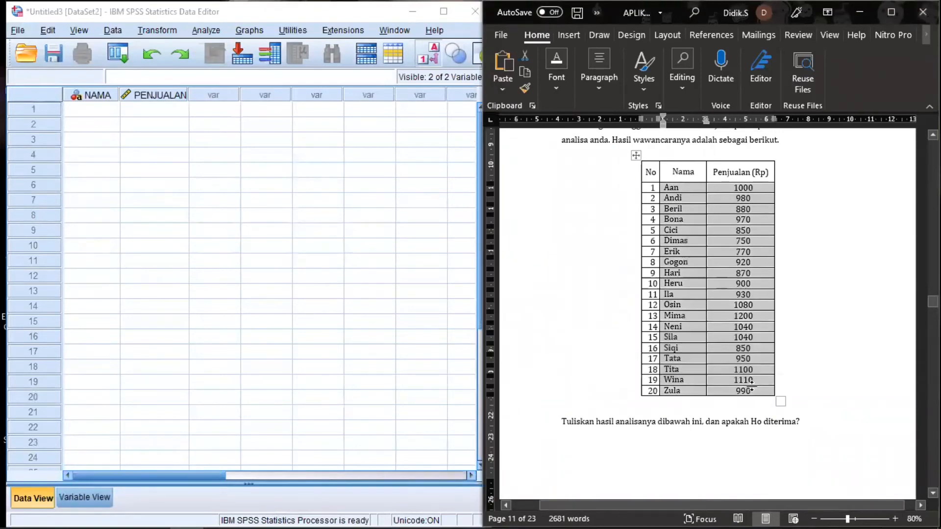
{"action": "left_click", "coordinate": [111, 112]}
{"action": "key", "text": "ctrl+v"}
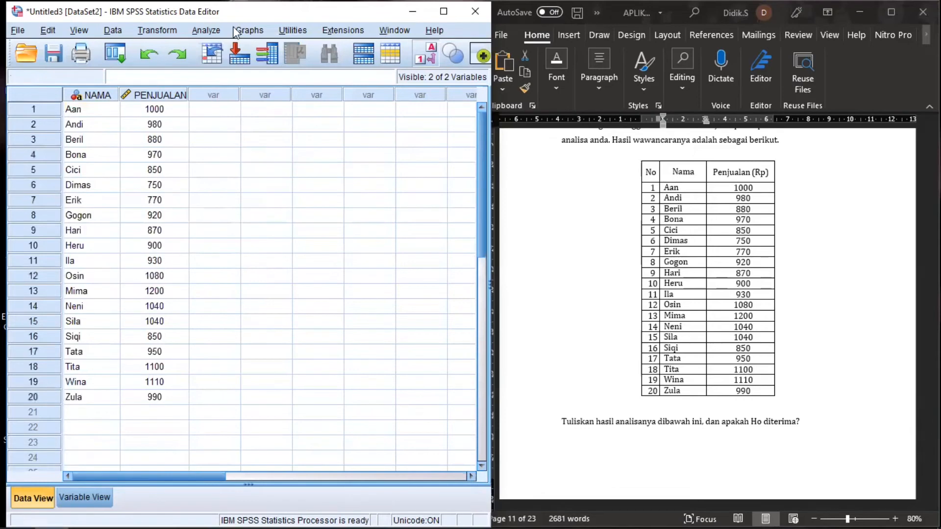
- Set up a One-Sample T Test with Penjualan as the test variable and a test value of 1020
{"action": "key", "text": "super+Up"}
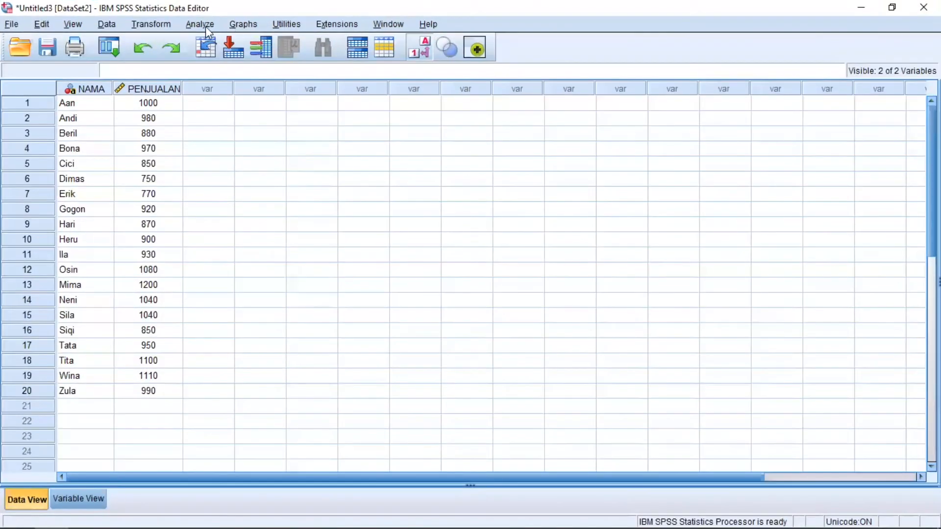
{"action": "left_click", "coordinate": [205, 26]}
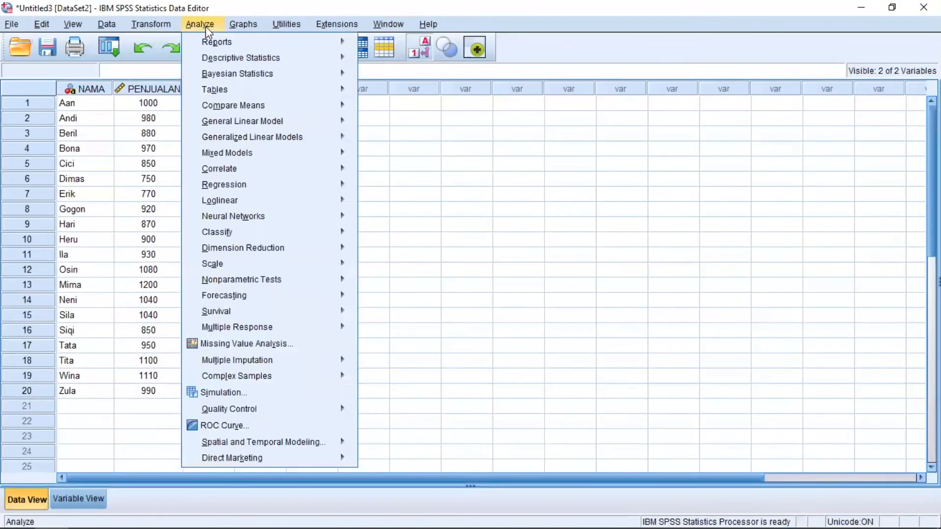
{"action": "mouse_move", "coordinate": [270, 111]}
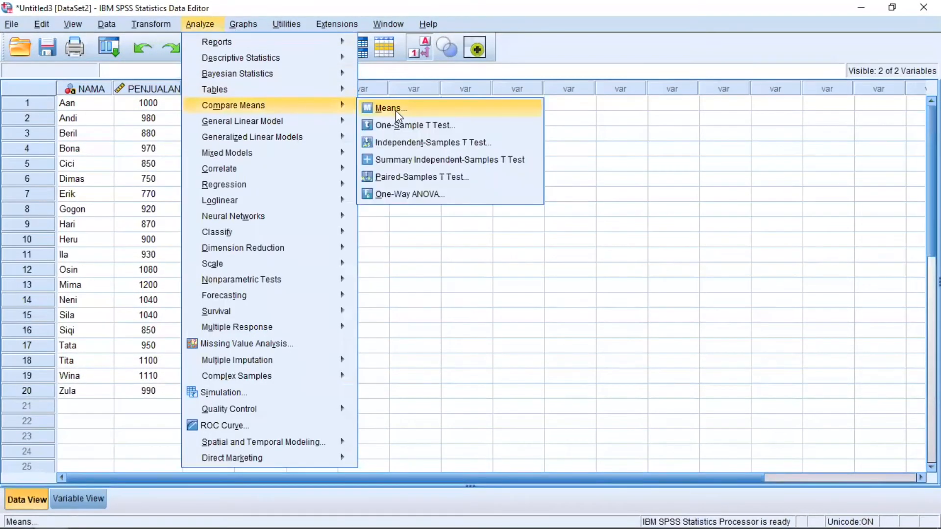
{"action": "left_click", "coordinate": [409, 126]}
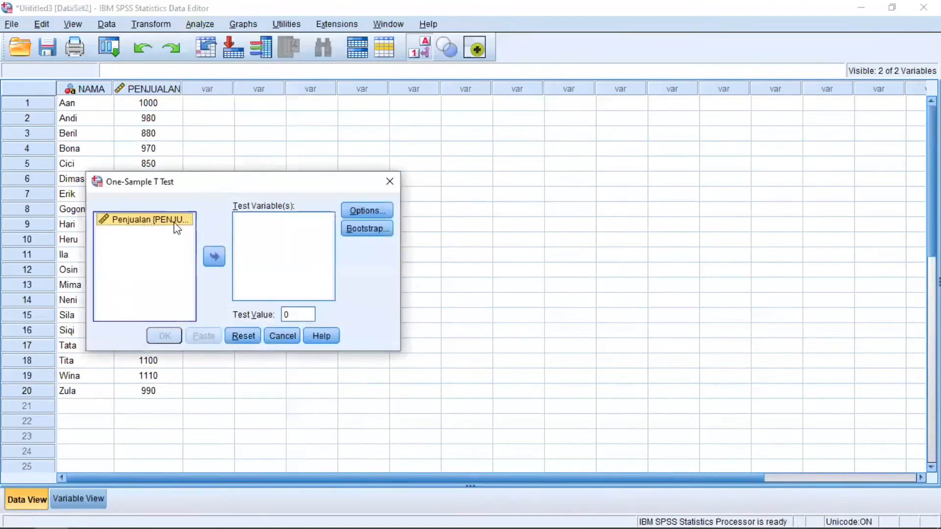
{"action": "left_click", "coordinate": [214, 257]}
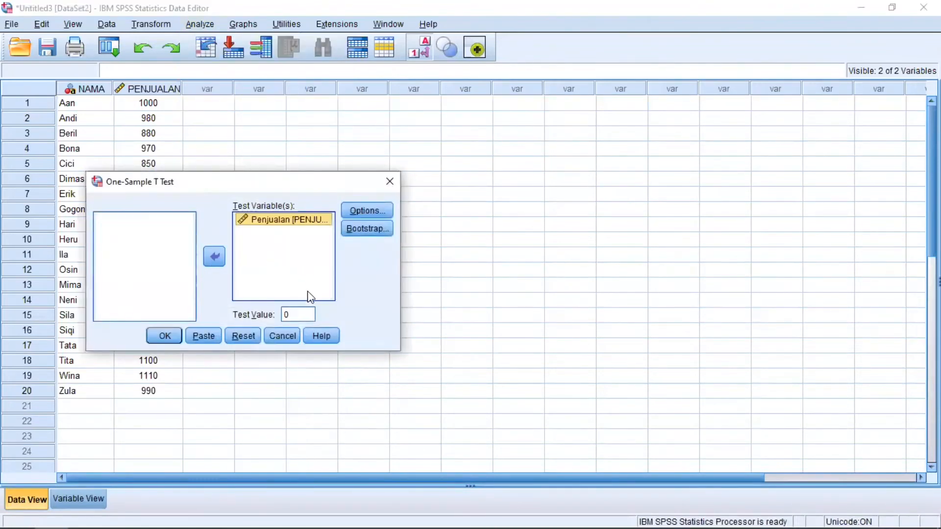
{"action": "double_click", "coordinate": [307, 313]}
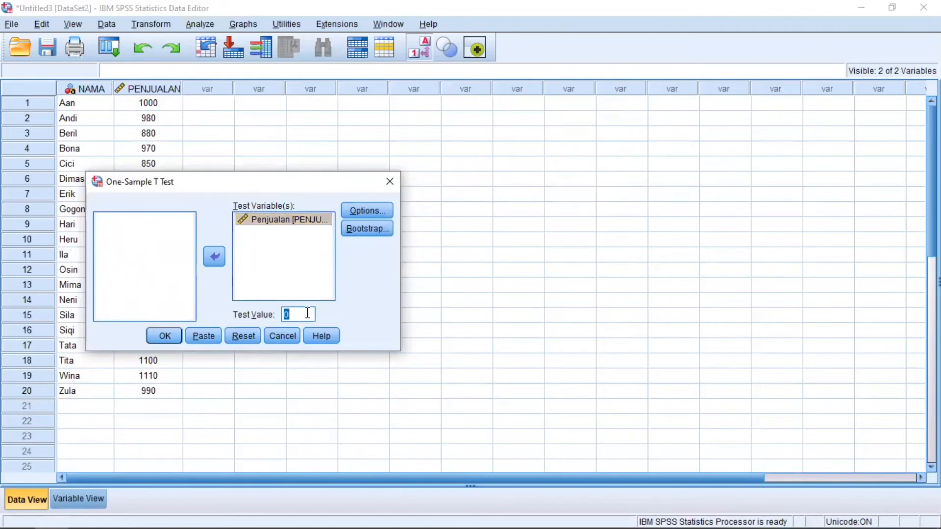
{"action": "type", "text": "1020"}
- Run the t test with a 90% confidence interval and review the One-Sample Statistics and One-Sample Test tables
{"action": "left_click", "coordinate": [368, 211]}
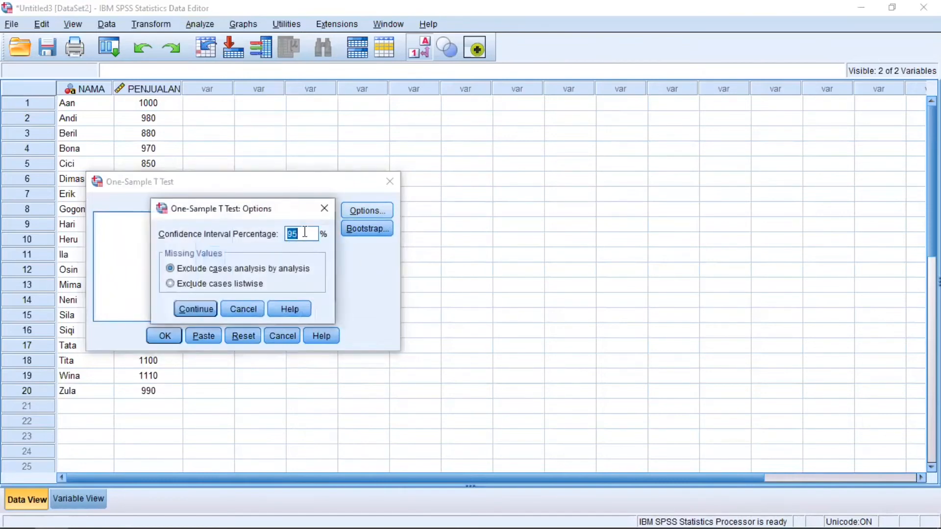
{"action": "type", "text": "90"}
{"action": "left_click", "coordinate": [207, 310]}
{"action": "left_click", "coordinate": [178, 334]}
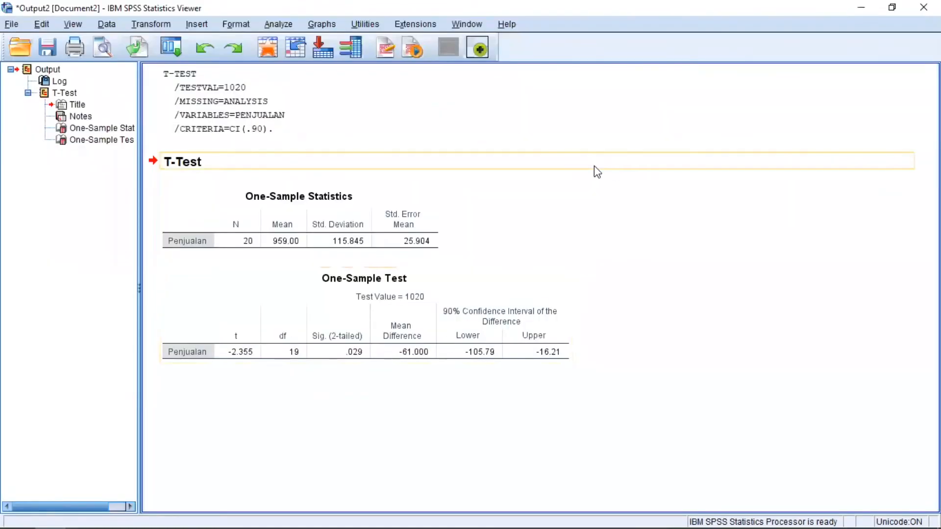
{"action": "left_click", "coordinate": [419, 243]}
{"action": "left_click", "coordinate": [563, 321]}
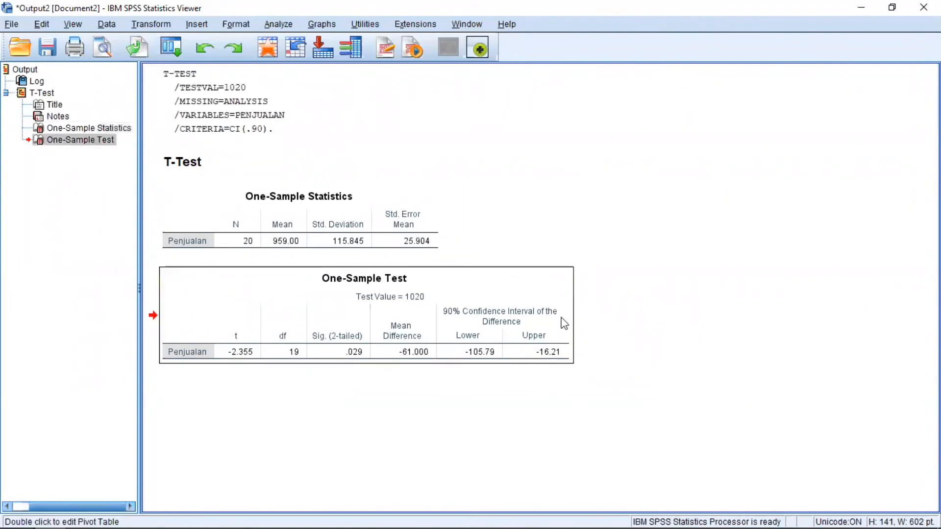
{"action": "double_click", "coordinate": [563, 315]}
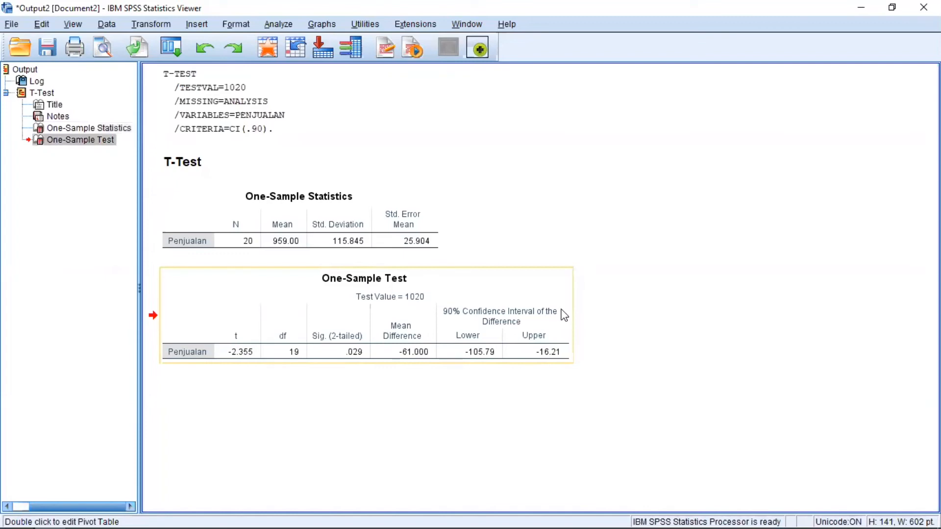
- Save the t test output in Documents as a viewer file named "tugas 6 (1)"
{"action": "left_click", "coordinate": [11, 25]}
{"action": "left_click", "coordinate": [89, 125]}
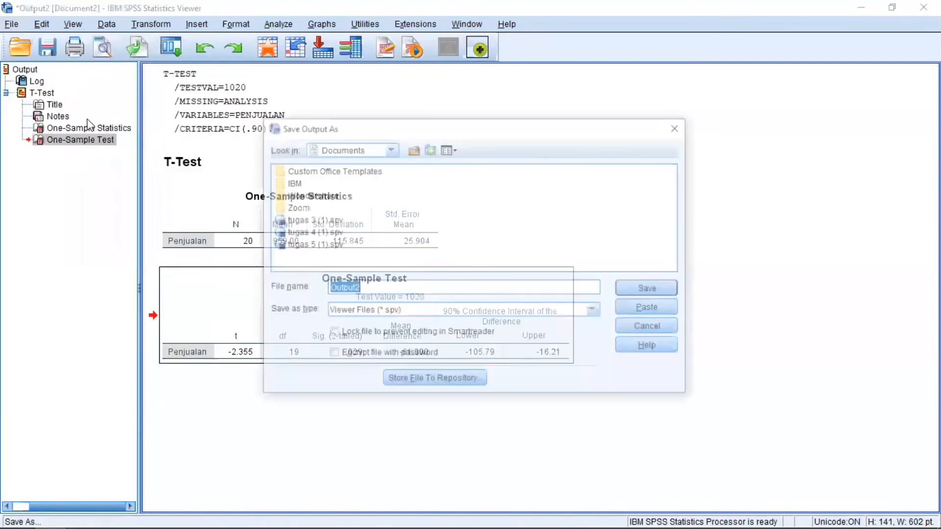
{"action": "type", "text": "tugas"}
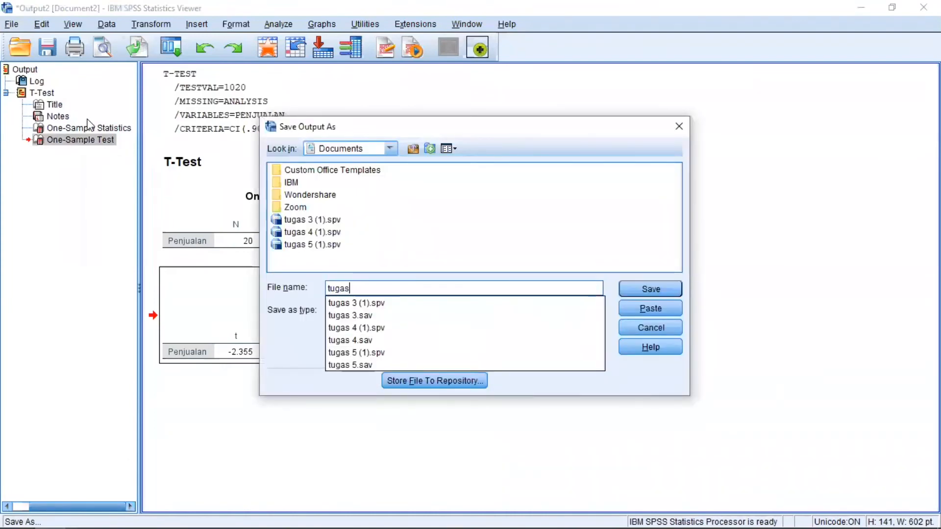
{"action": "type", "text": " 6 ("}
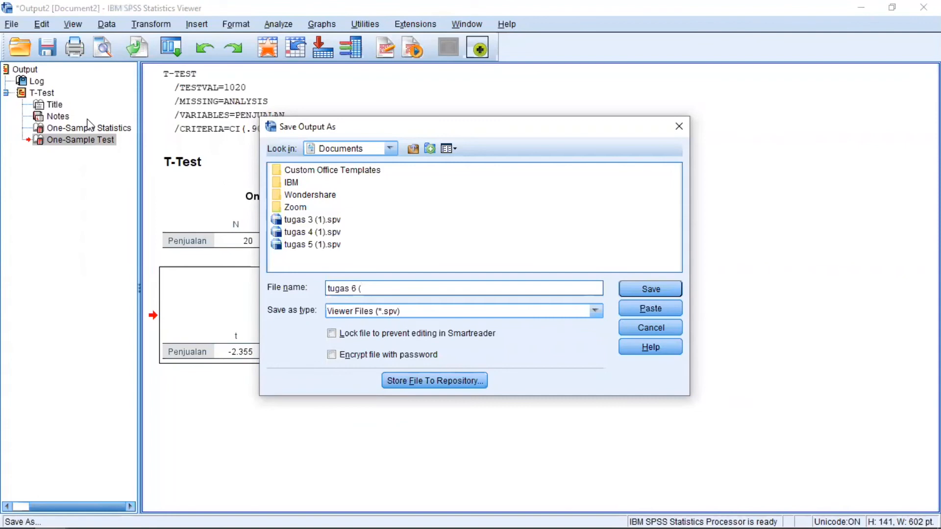
{"action": "type", "text": "1)"}
{"action": "key", "text": "Return"}
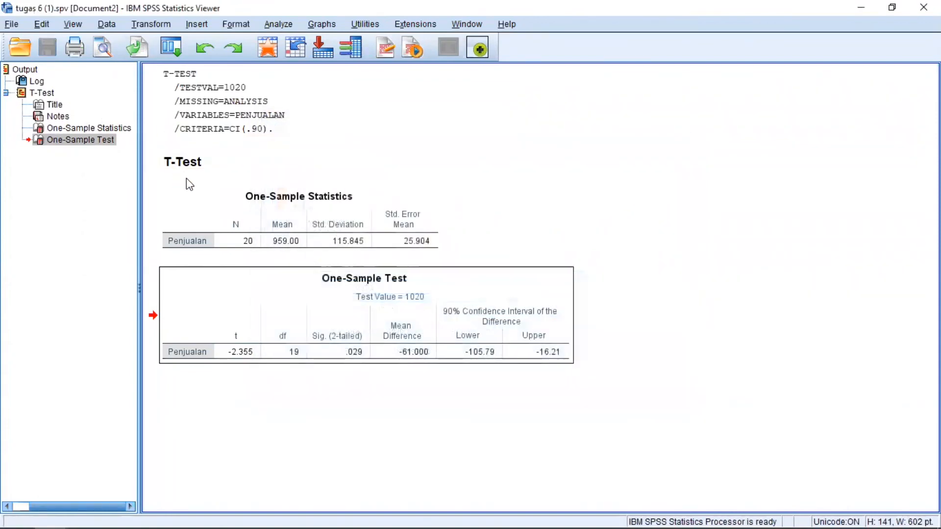
- Return to the sales dataset and save it in Documents as an SPSS Statistics data file named "tugas 6"
{"action": "left_click", "coordinate": [861, 8]}
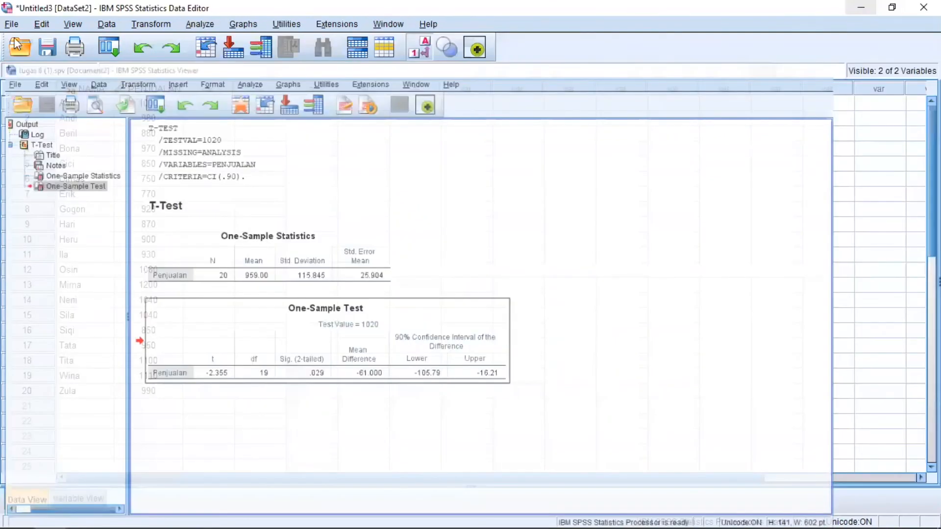
{"action": "left_click", "coordinate": [43, 25]}
{"action": "mouse_move", "coordinate": [16, 25]}
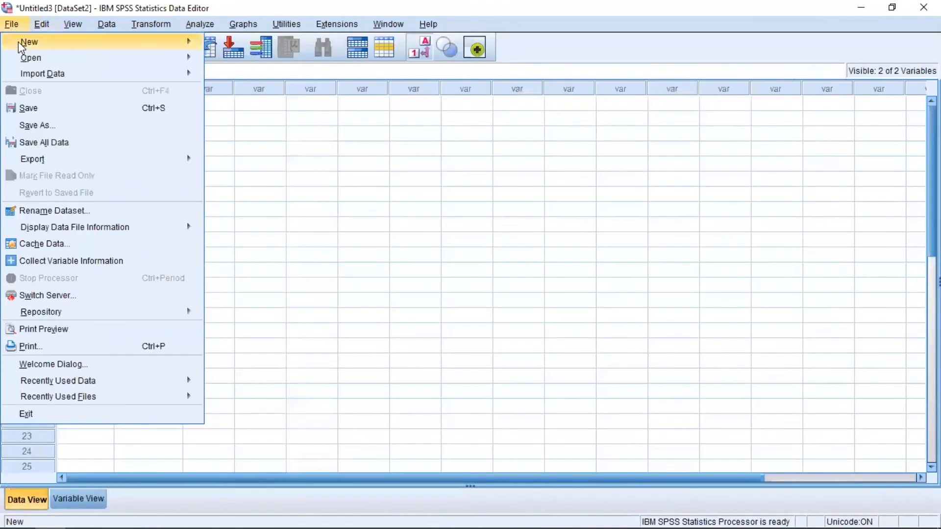
{"action": "left_click", "coordinate": [45, 128]}
{"action": "type", "text": "tugas "}
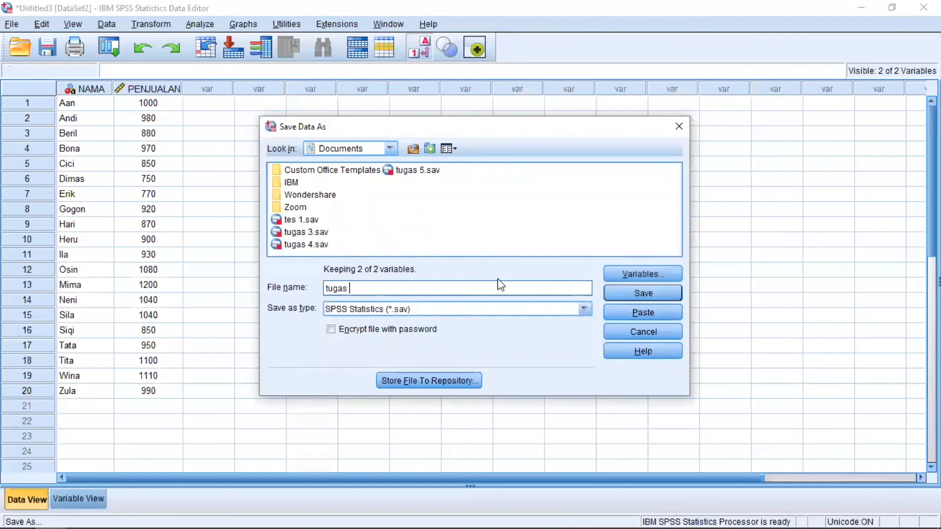
{"action": "type", "text": "6"}
{"action": "key", "text": "Return"}
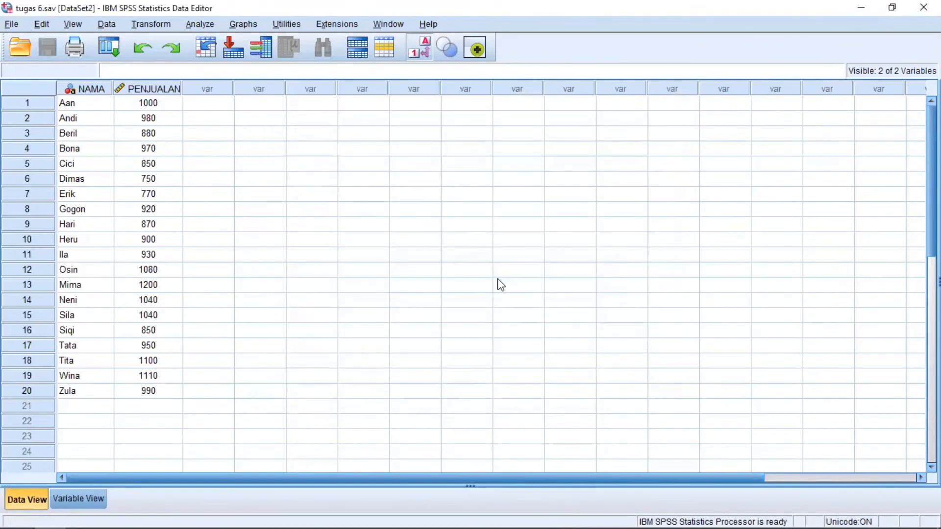